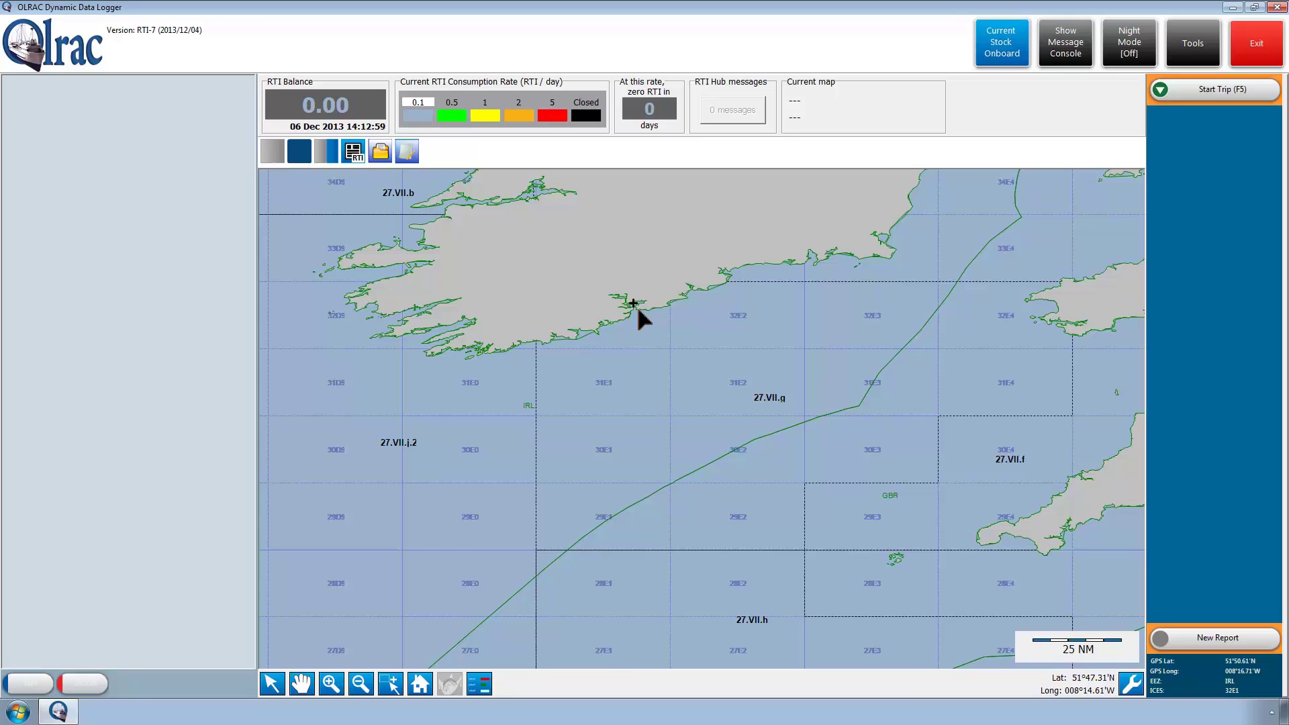
Bring up the RTI Balance box's menu of map and RTI Authority options.
right_click(334, 99)
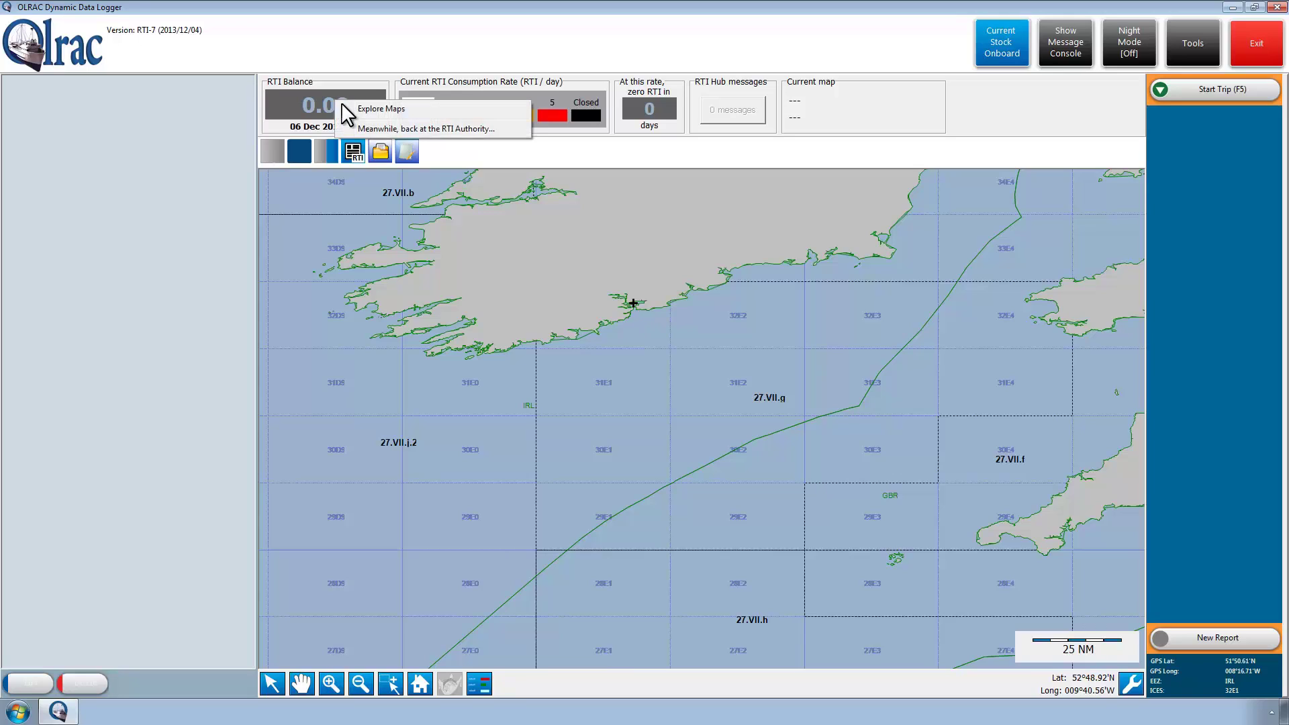
At the RTI Authority, send a new RTI year with starting balance 180, then return to the vessel.
click(374, 128)
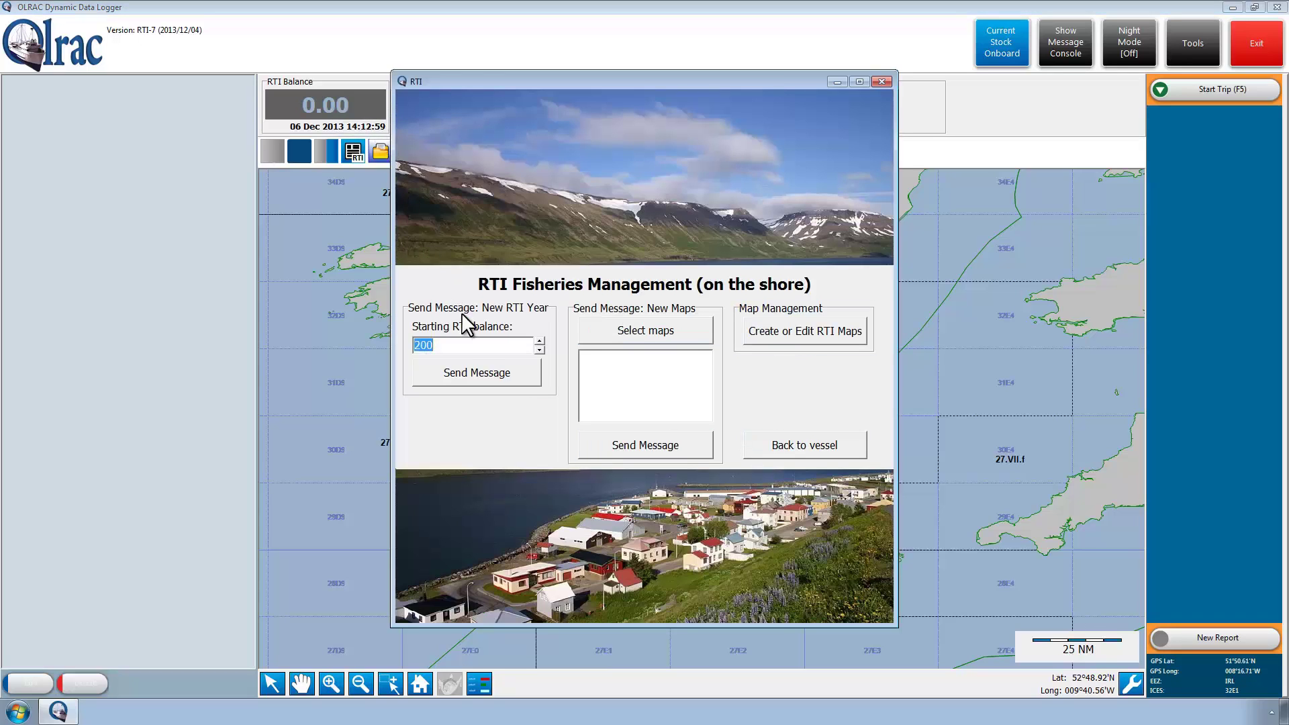
click(474, 347)
double_click(422, 345)
text(180)
click(482, 374)
click(781, 425)
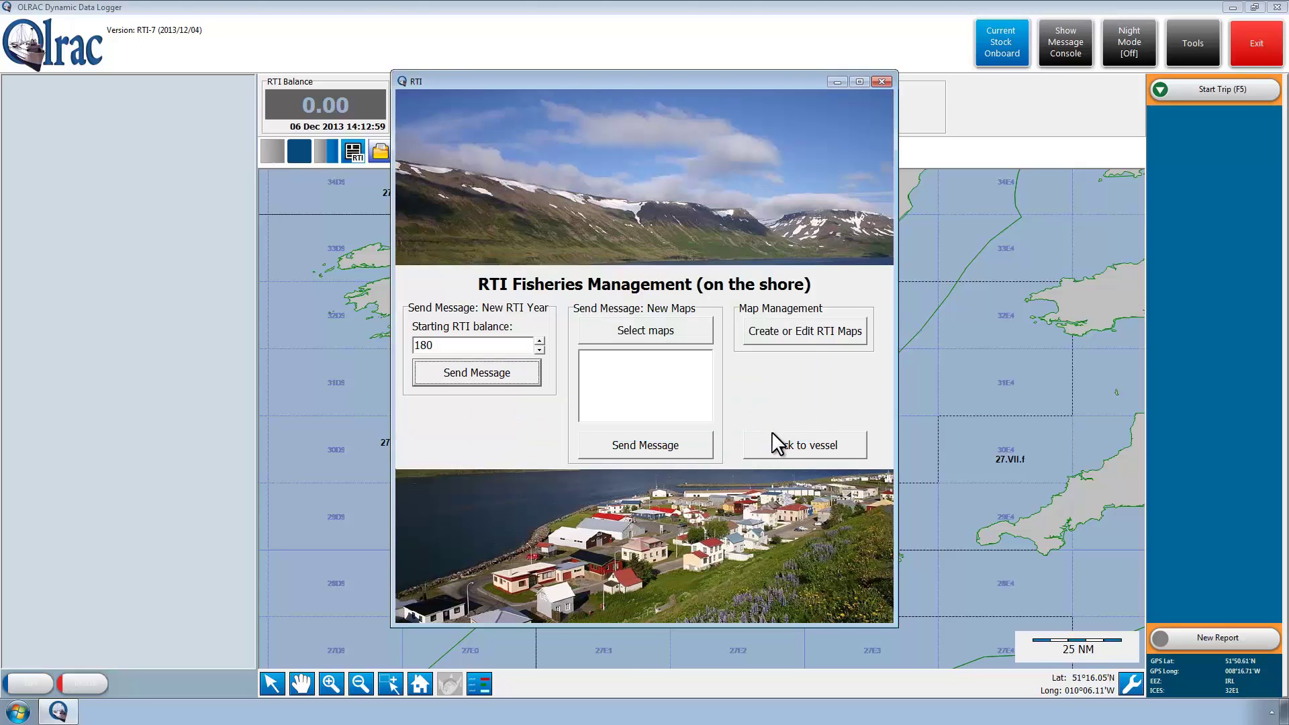
click(780, 446)
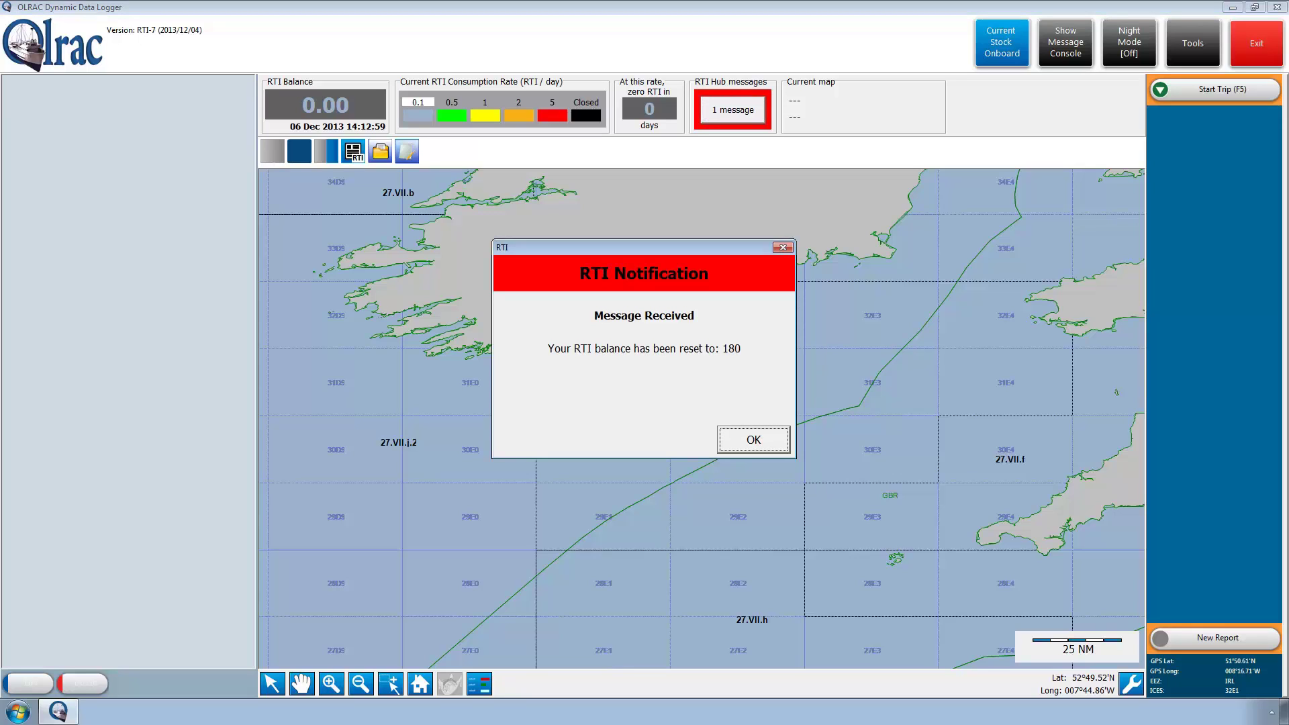
key(Return)
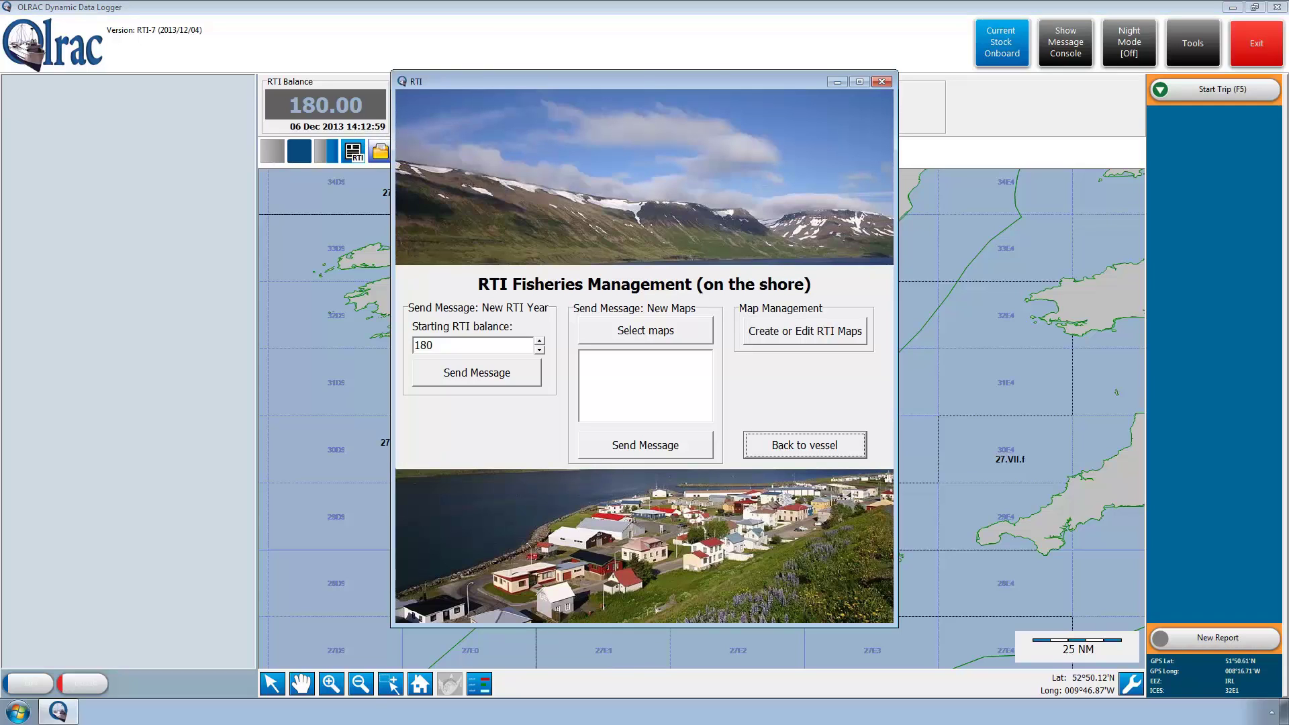
click(262, 273)
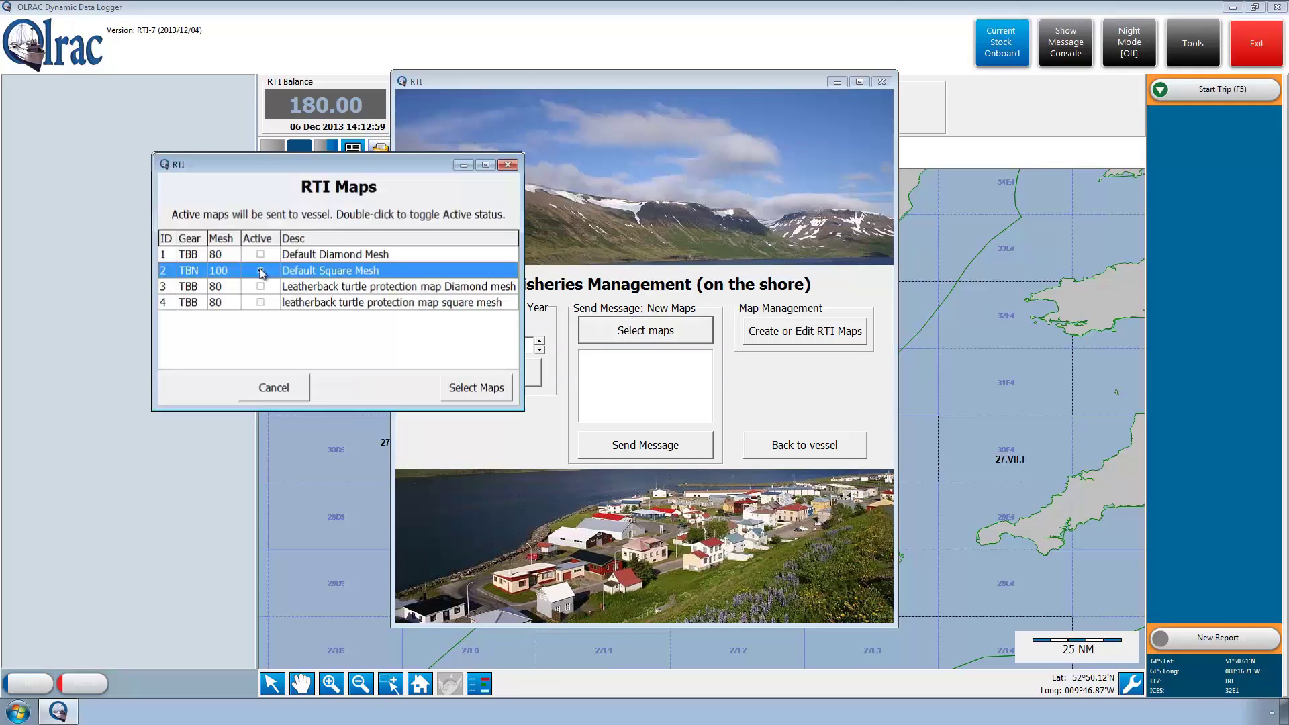
Activate the Default Diamond Mesh and Default Square Mesh maps and send them to the vessel.
double_click(261, 270)
click(262, 256)
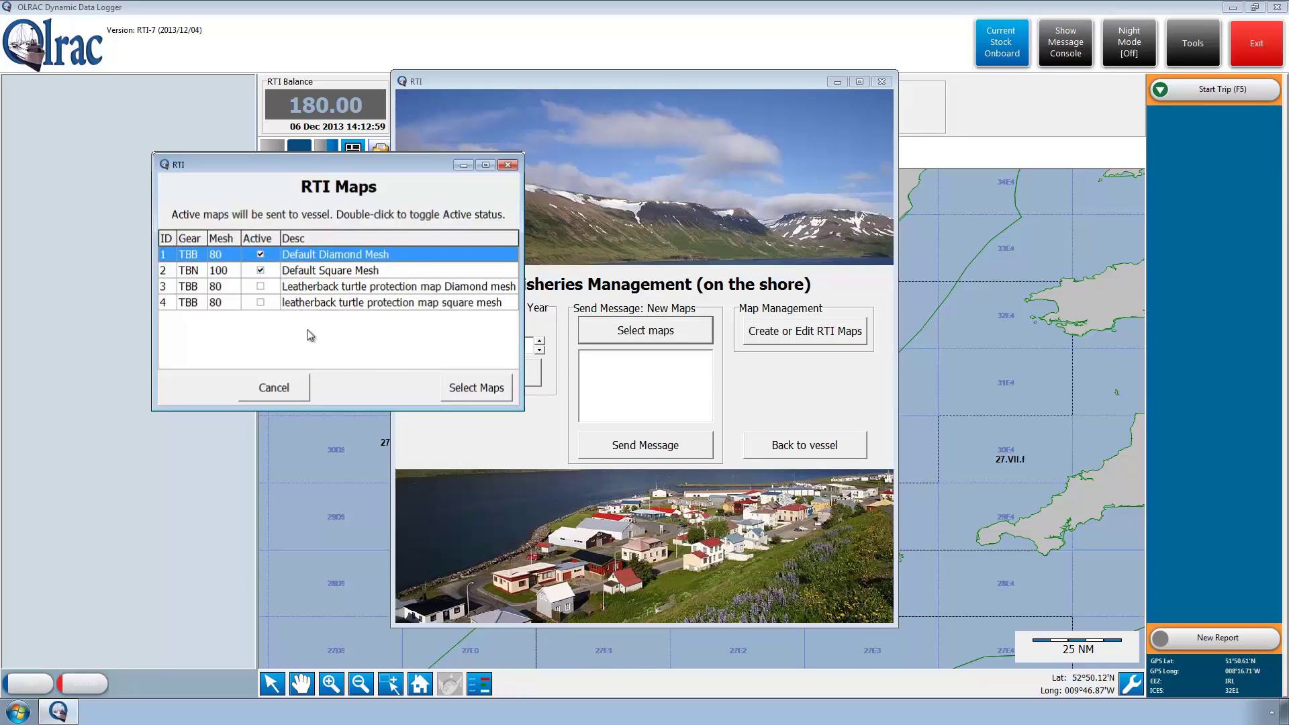
click(470, 389)
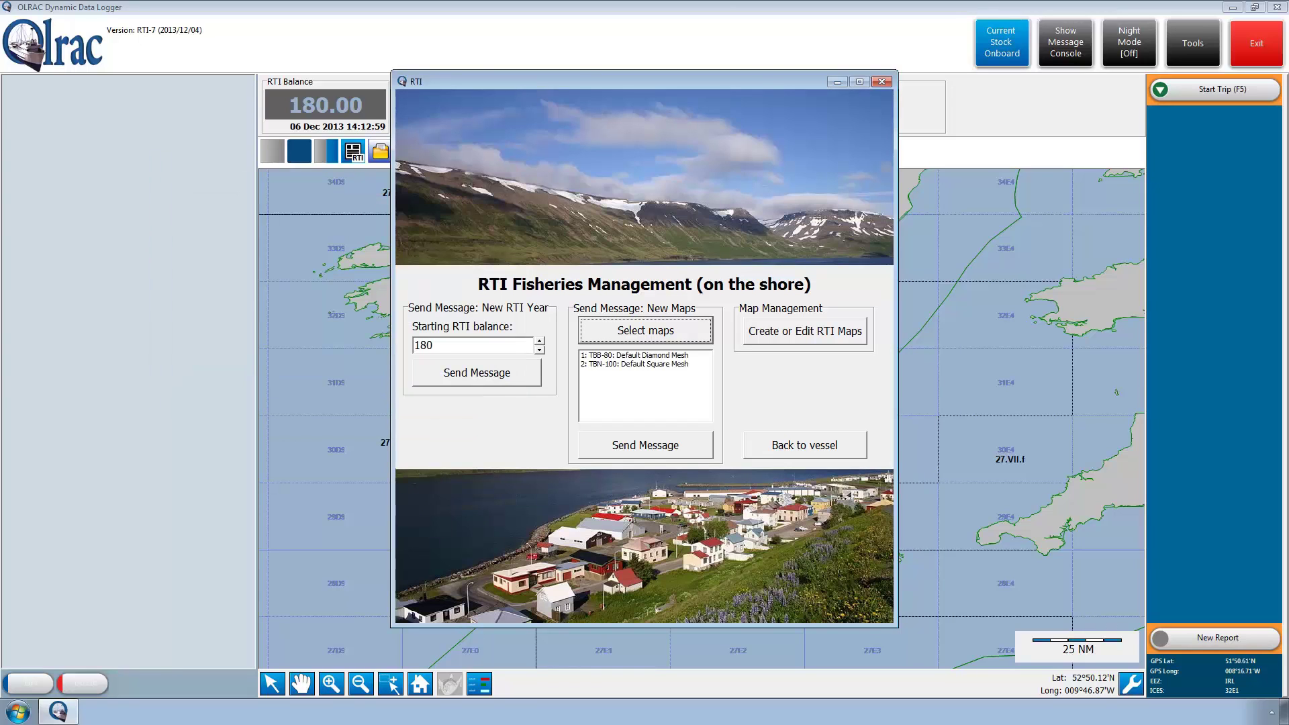
click(646, 445)
key(Return)
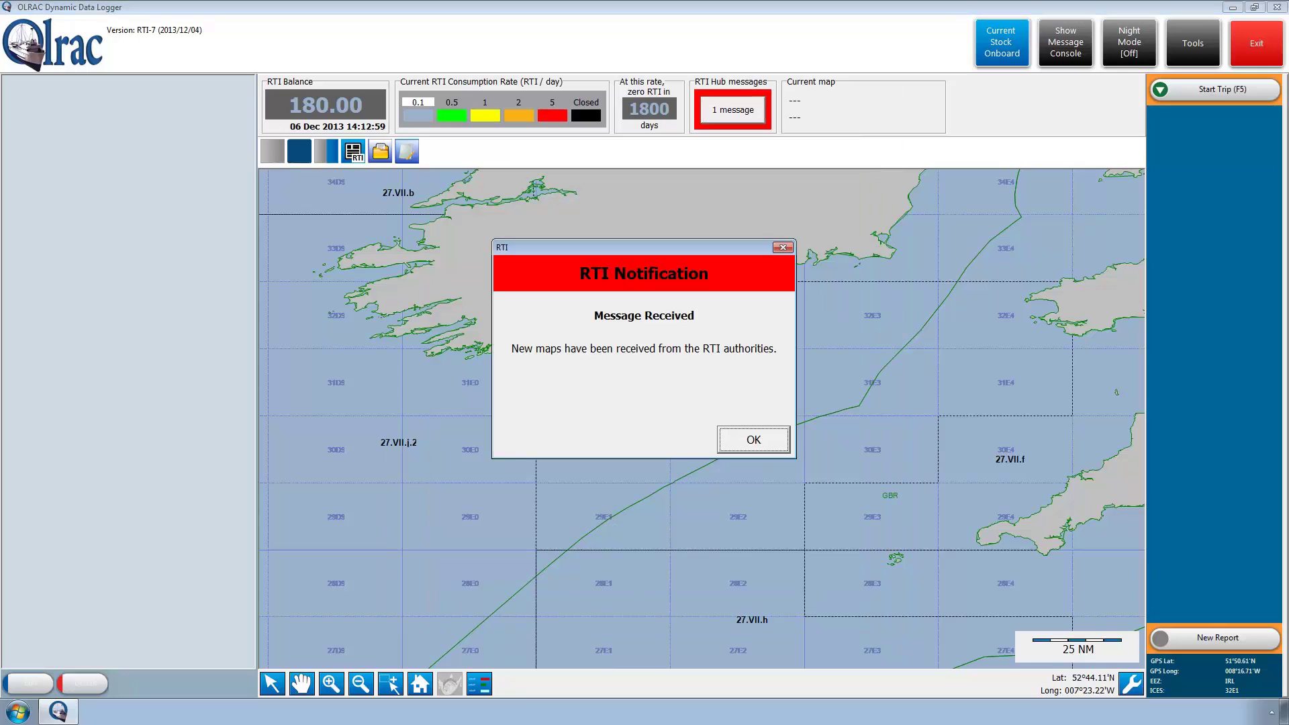
key(Return)
key(Return)
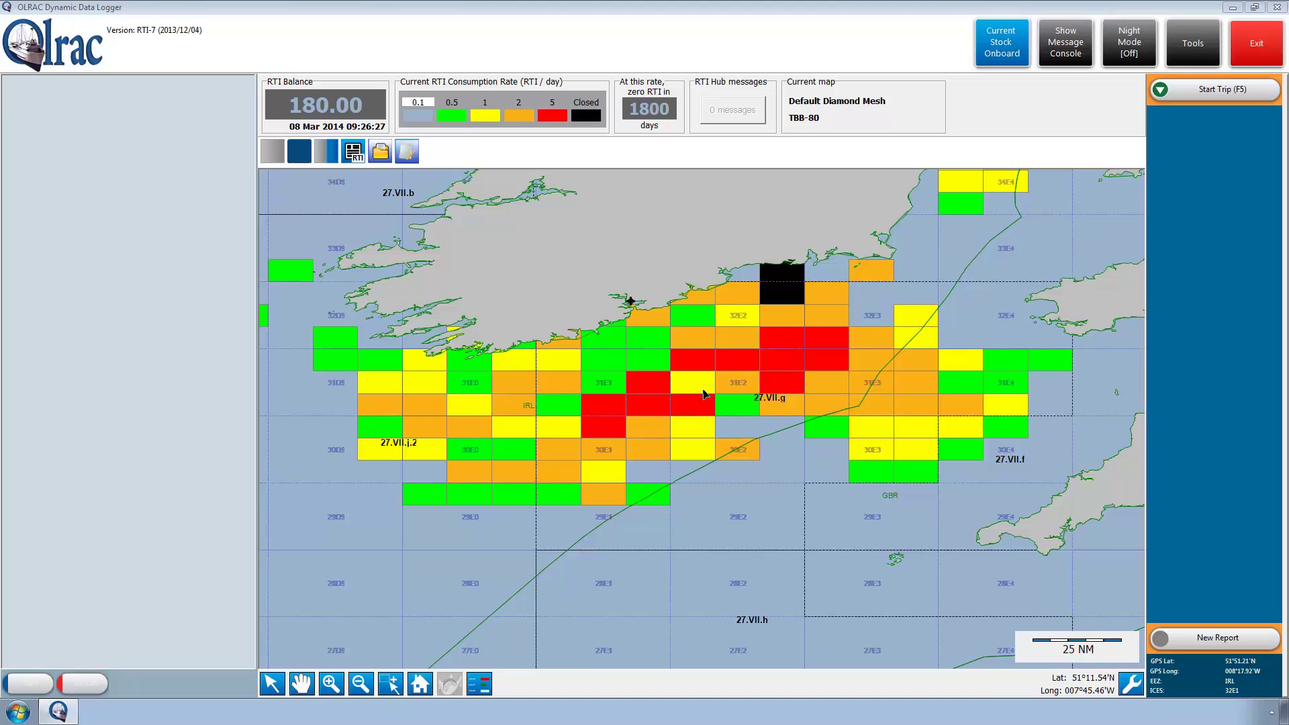
Start Trip #6 with '12. Stock Onboard?' answered No and mark the departure.
click(1208, 94)
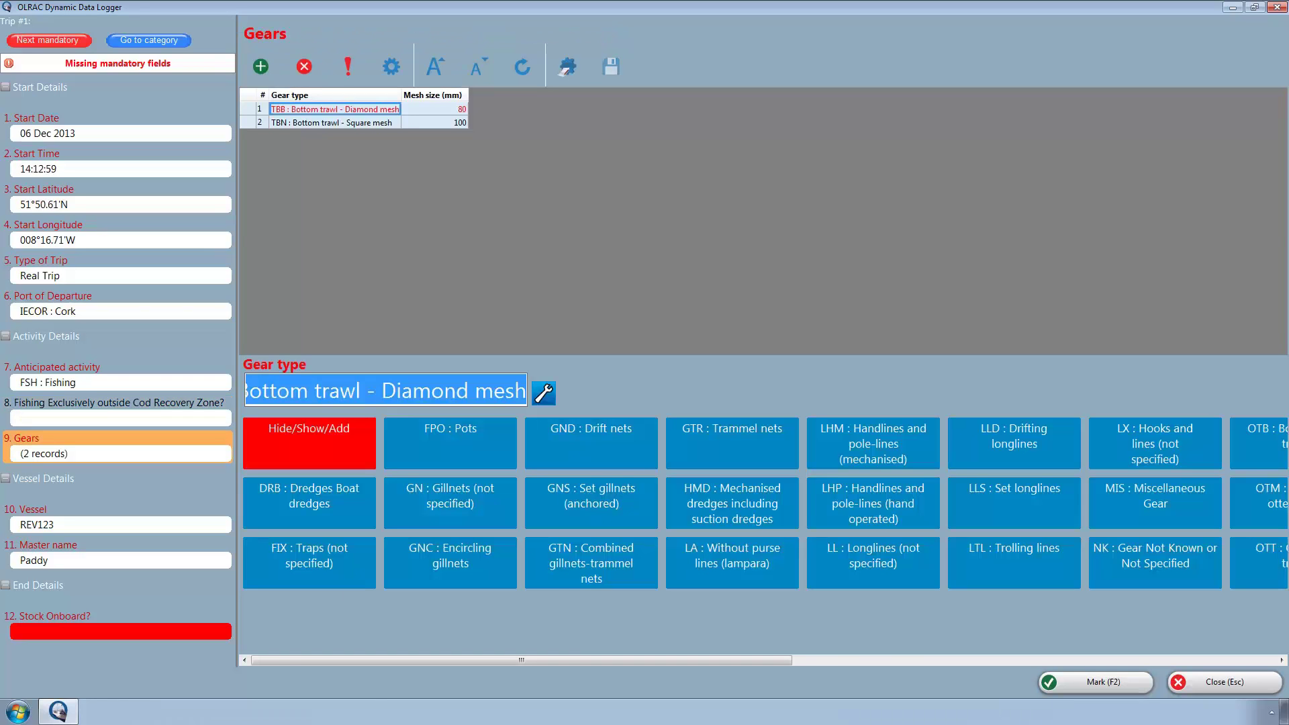
click(436, 65)
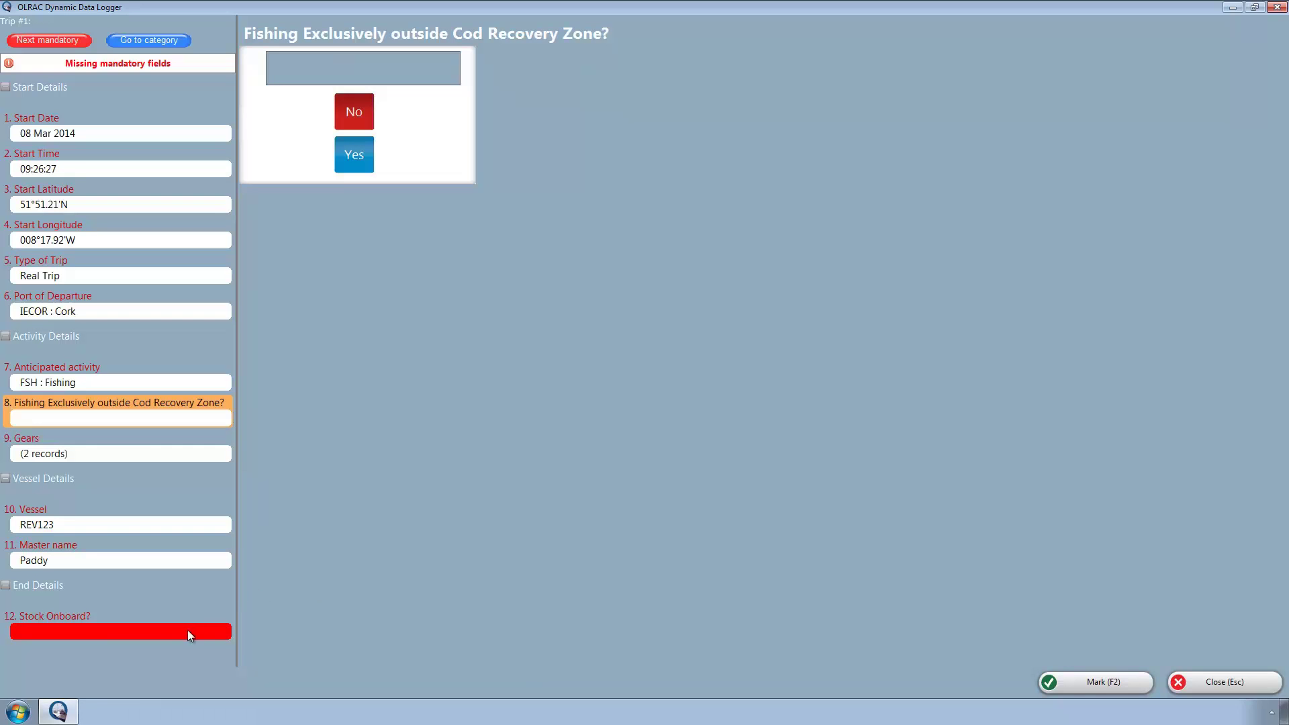
click(187, 629)
click(350, 116)
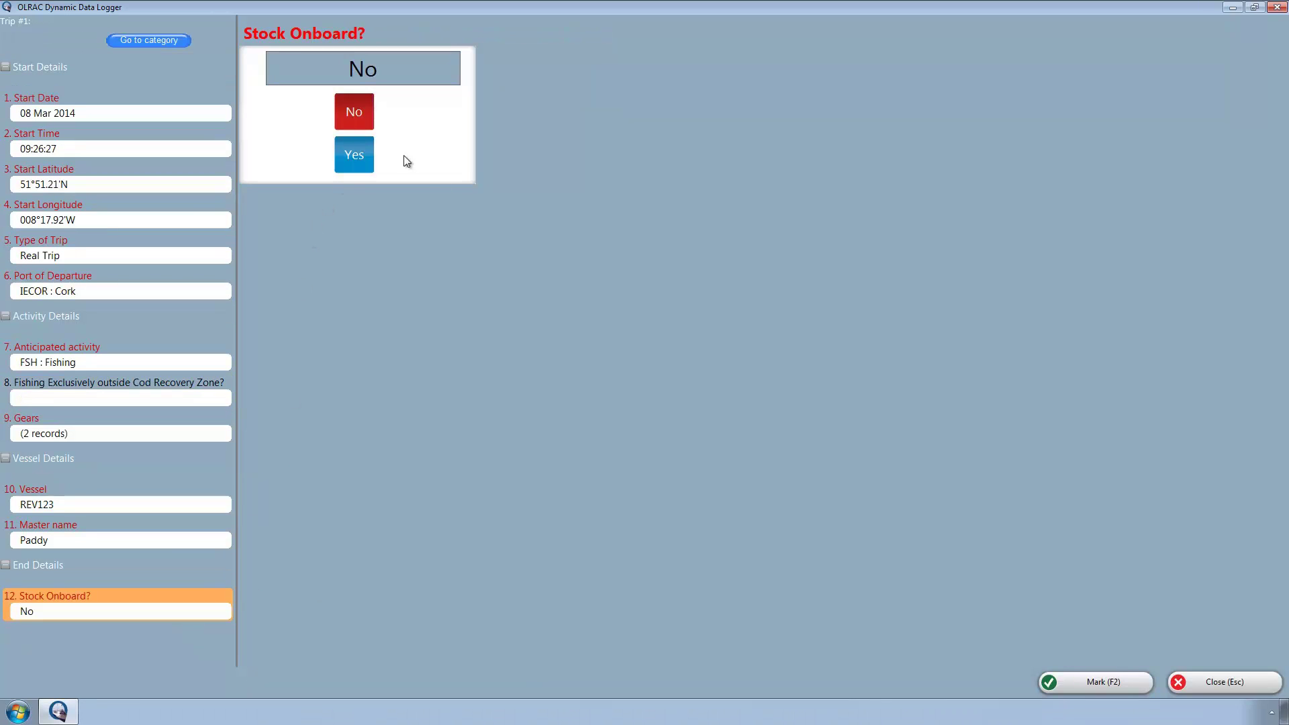
click(1102, 683)
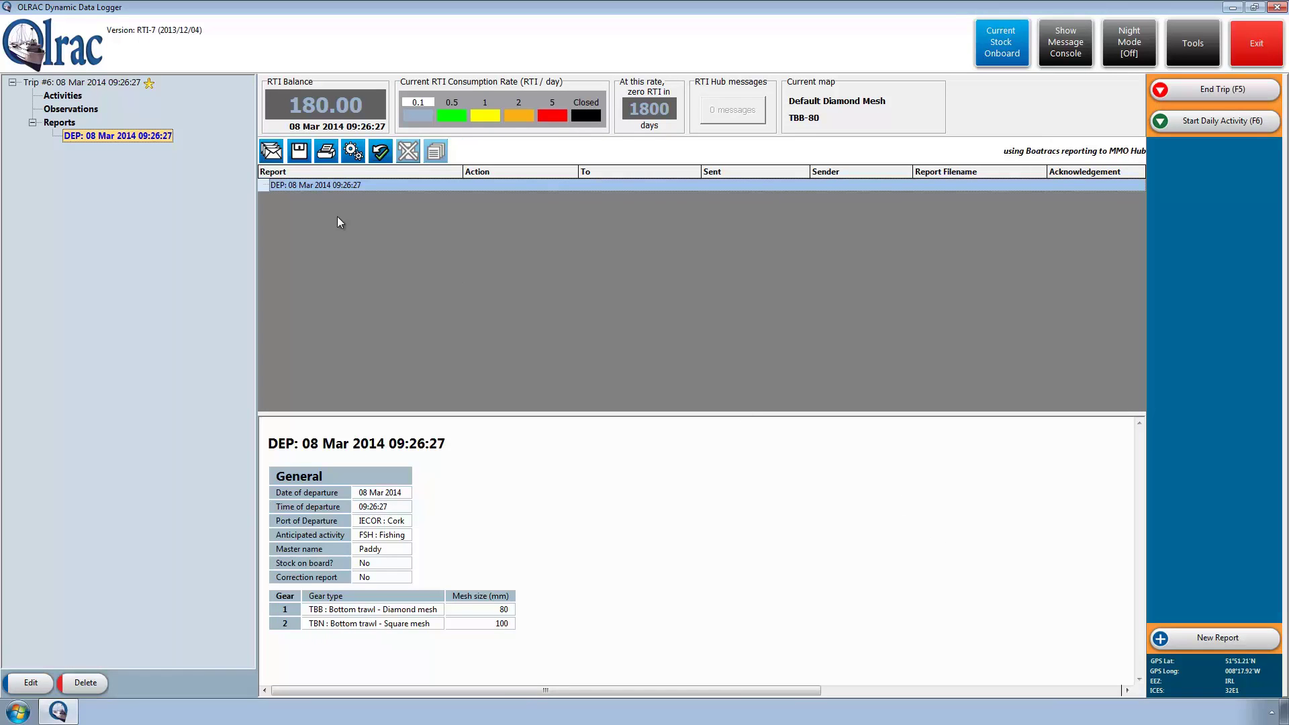
Send the DEP departure report after previewing its XML.
click(272, 151)
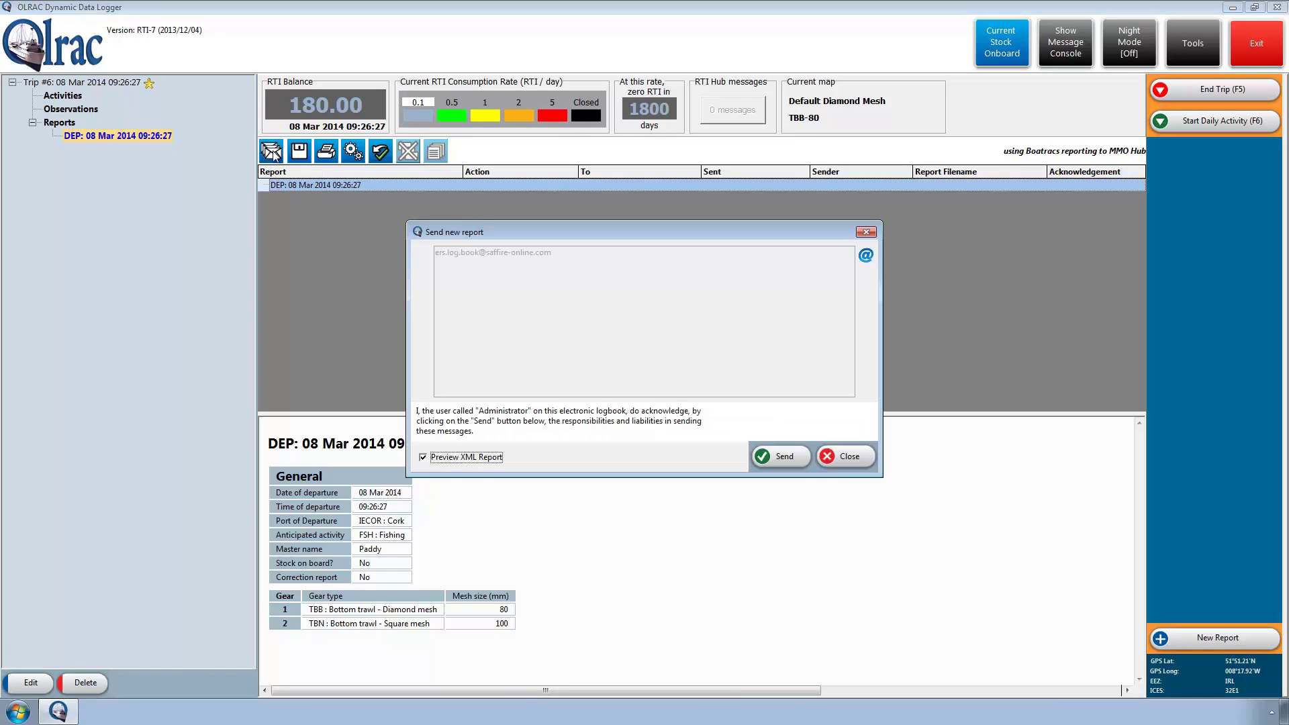
click(768, 455)
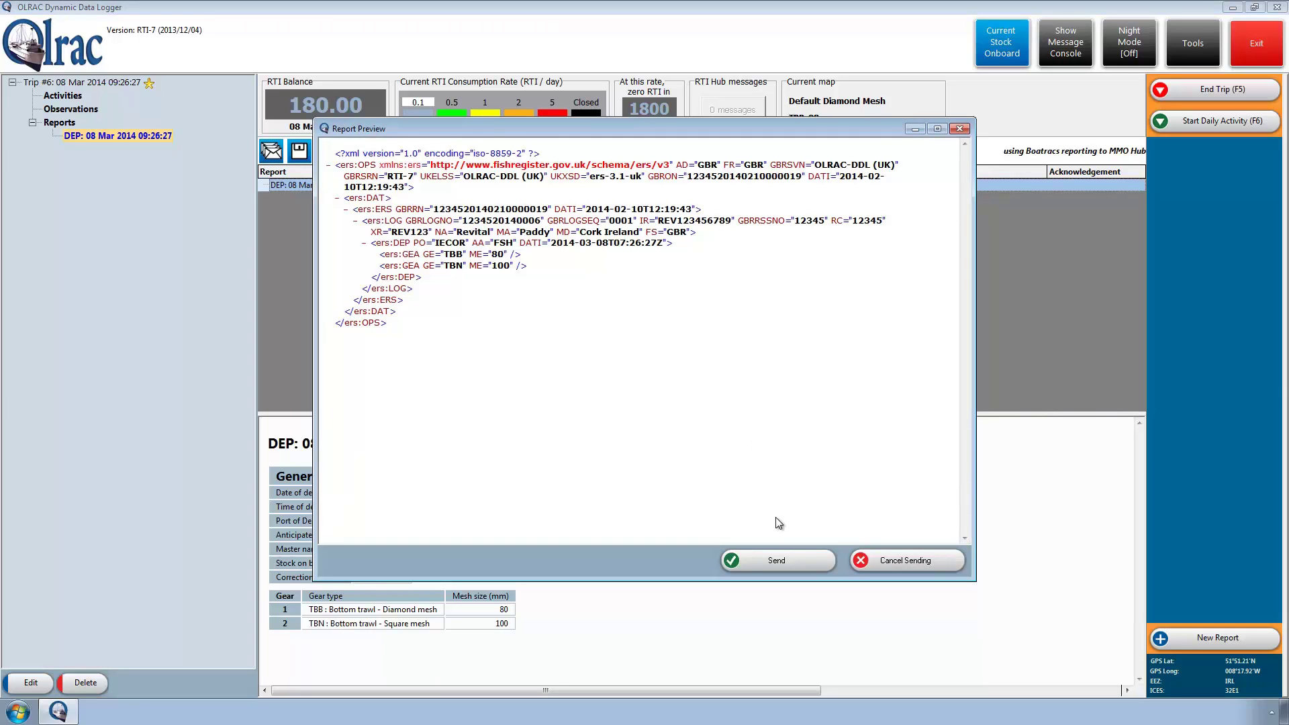
click(776, 560)
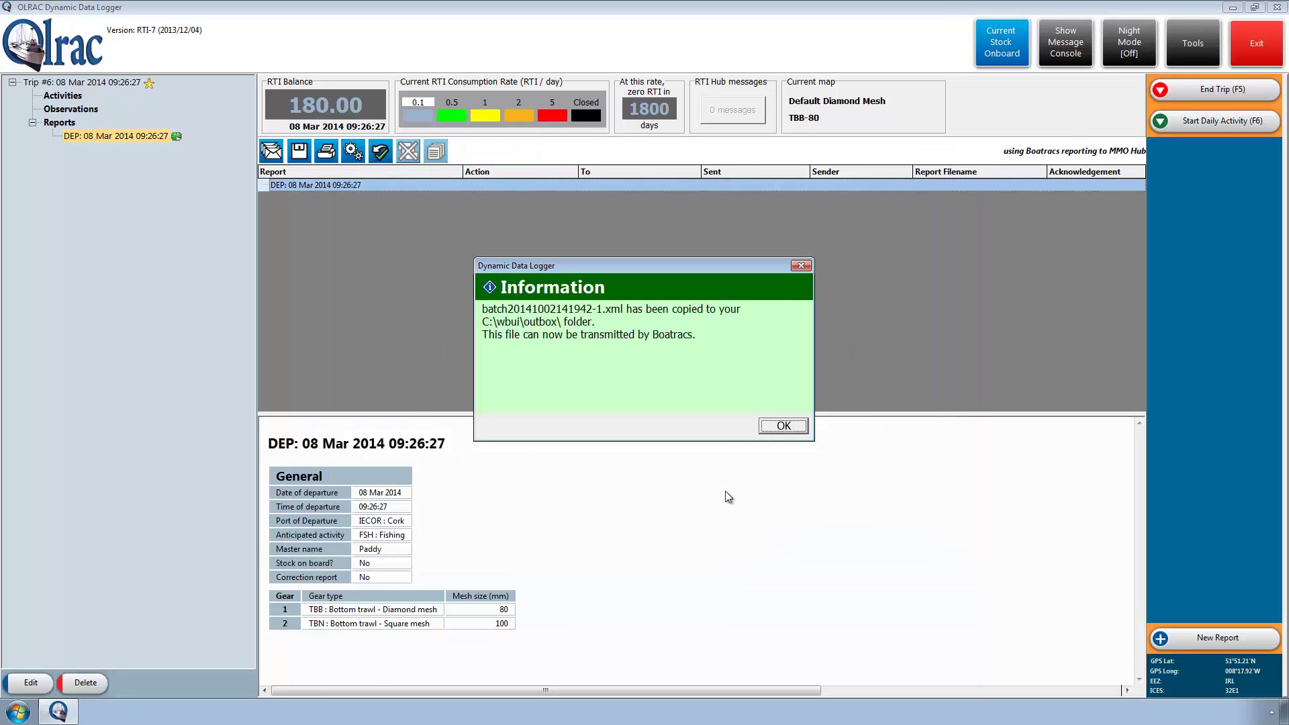
click(783, 426)
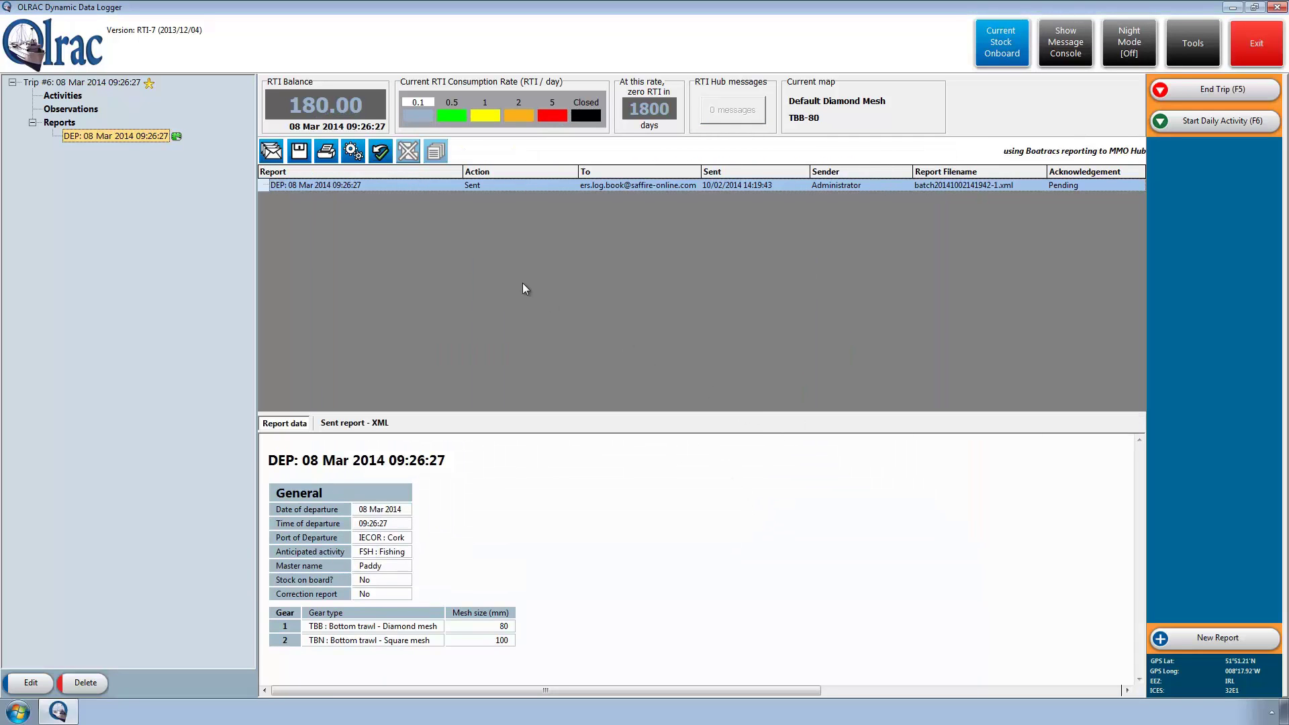
Acknowledge the departure report as Success and return to Trip #6's RTI map.
click(380, 152)
click(407, 156)
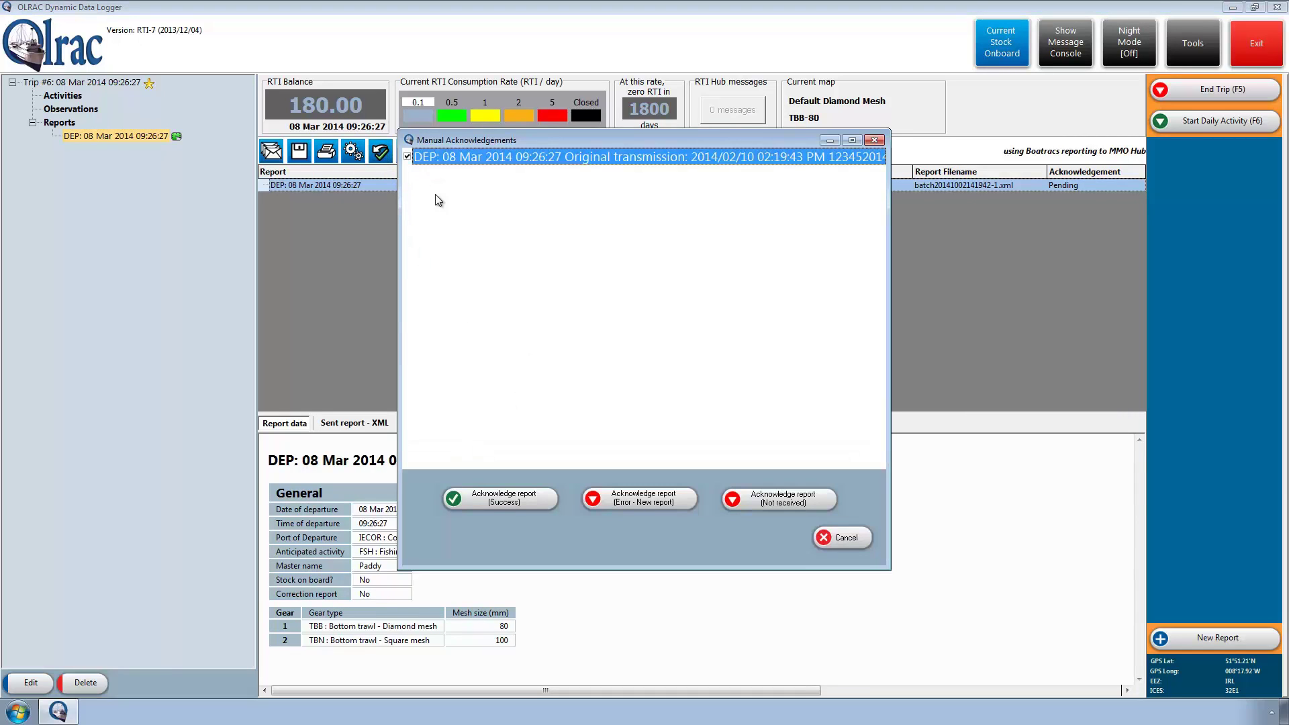
click(510, 501)
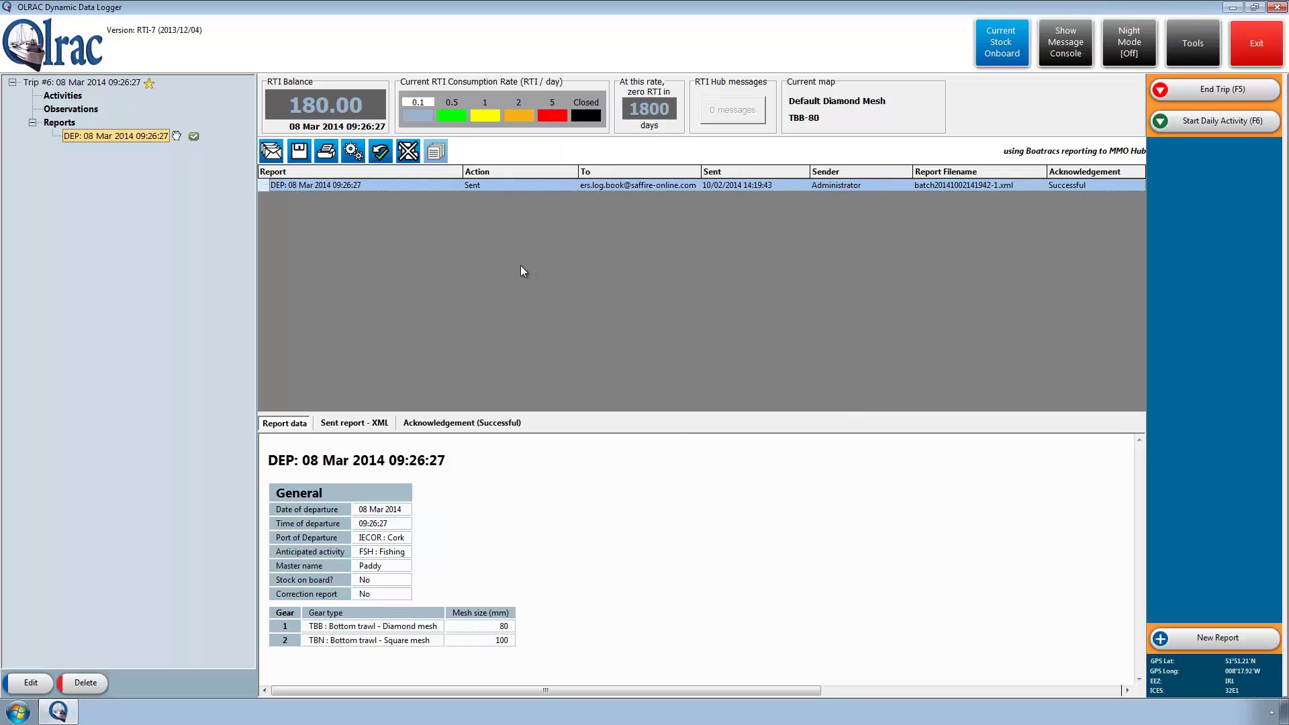
click(140, 82)
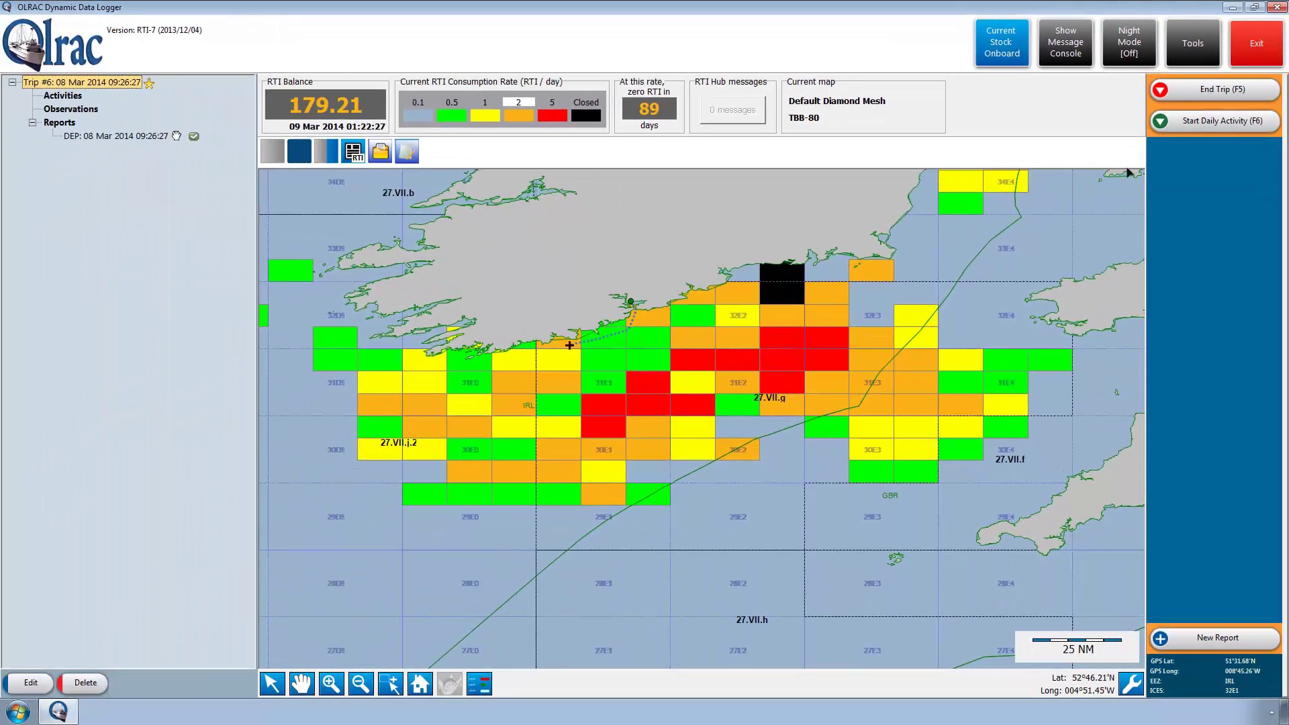
click(1186, 126)
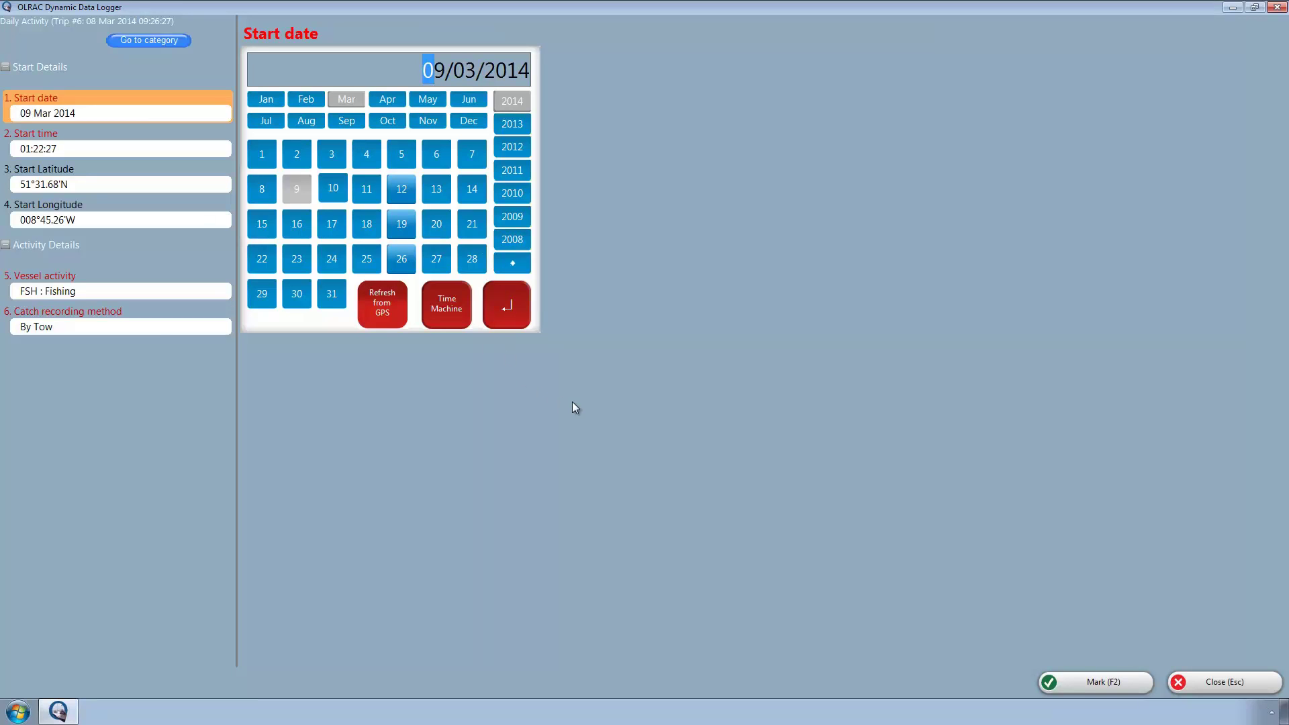
Mark the 09 Mar 2014 daily activity, then start and mark a new tow.
click(1052, 682)
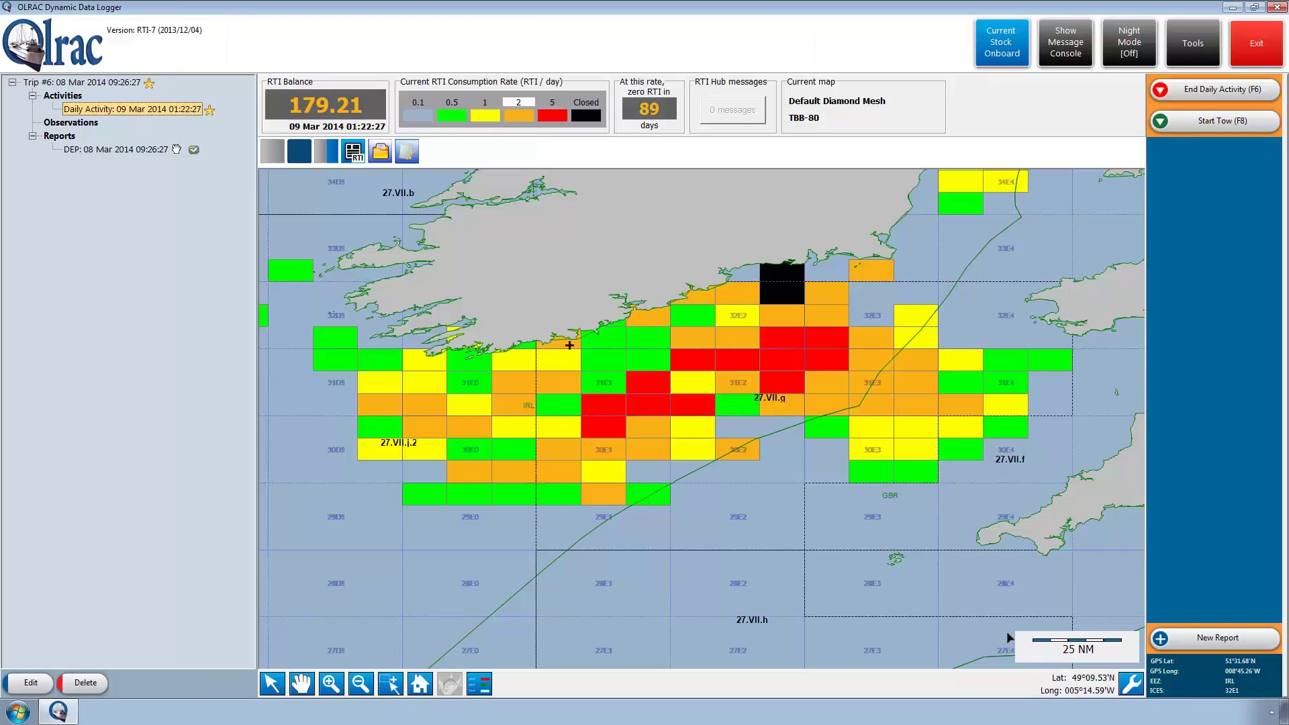
click(1200, 121)
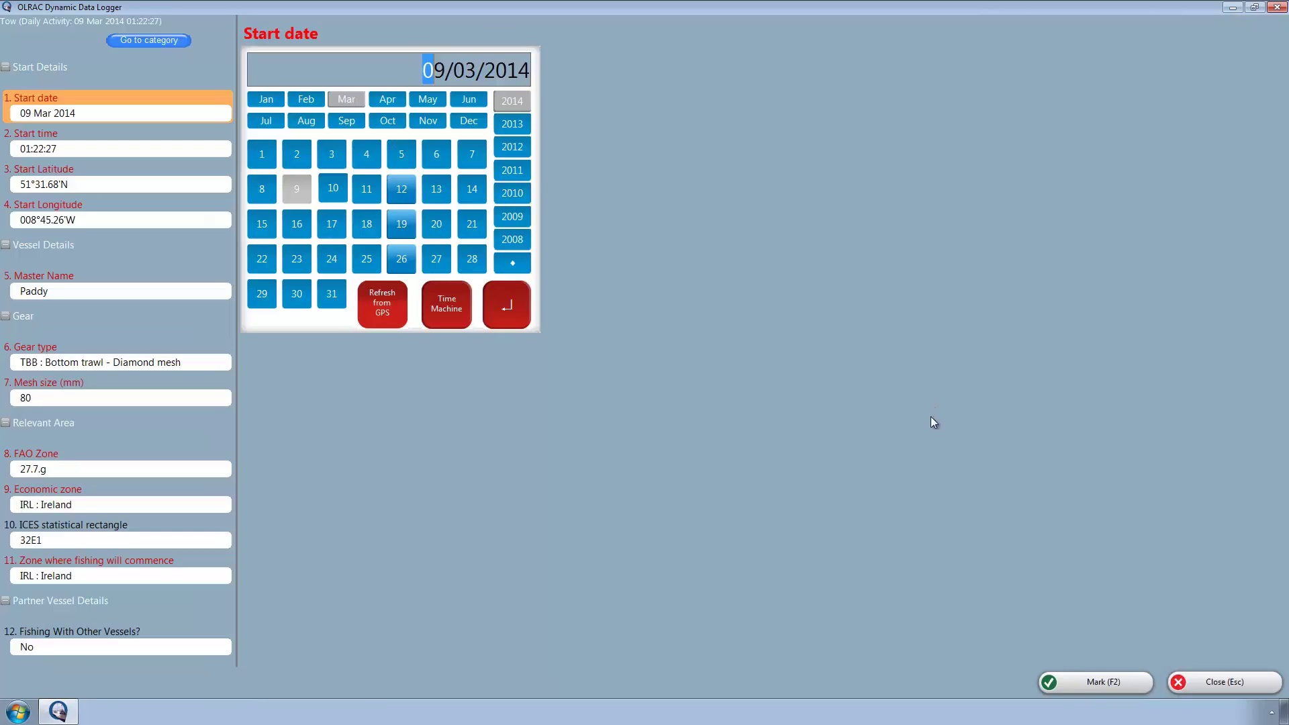
click(1098, 681)
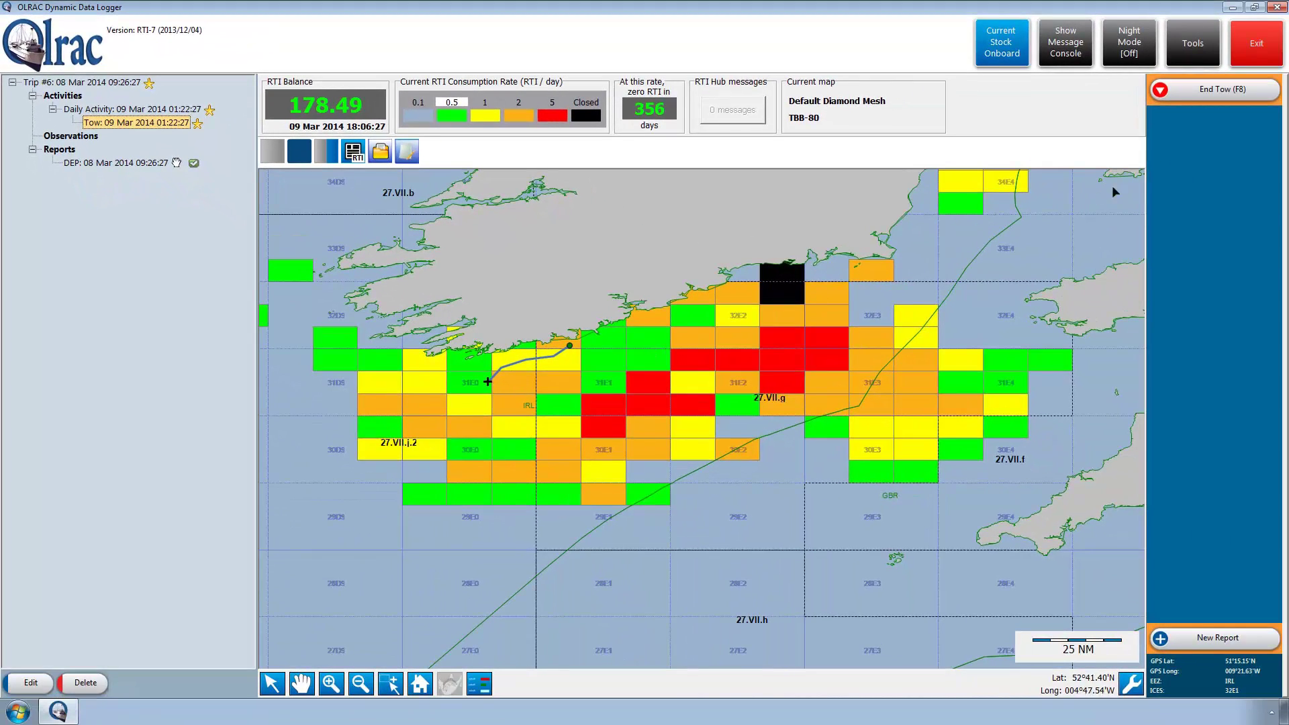
End the tow and enter the first products' unit counts and 300 kg processed weight.
key(F8)
click(1058, 680)
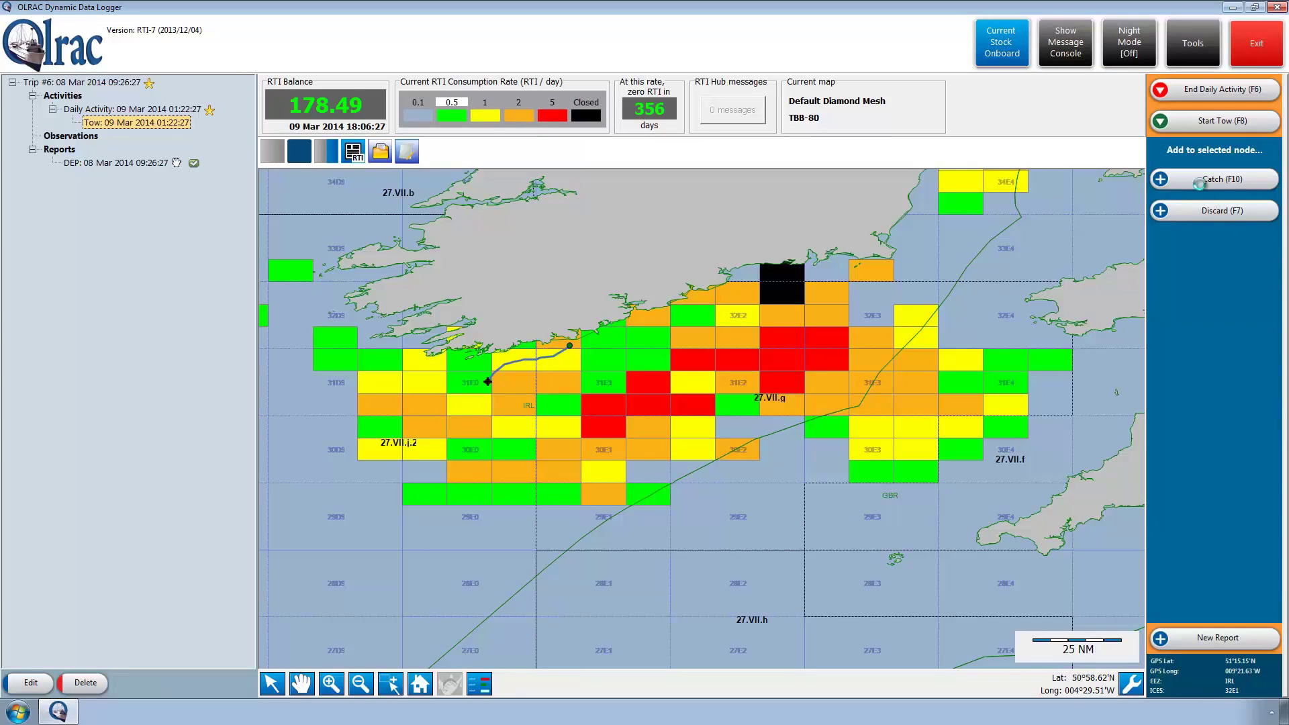
click(1217, 201)
click(48, 417)
click(83, 417)
click(168, 516)
text(300)
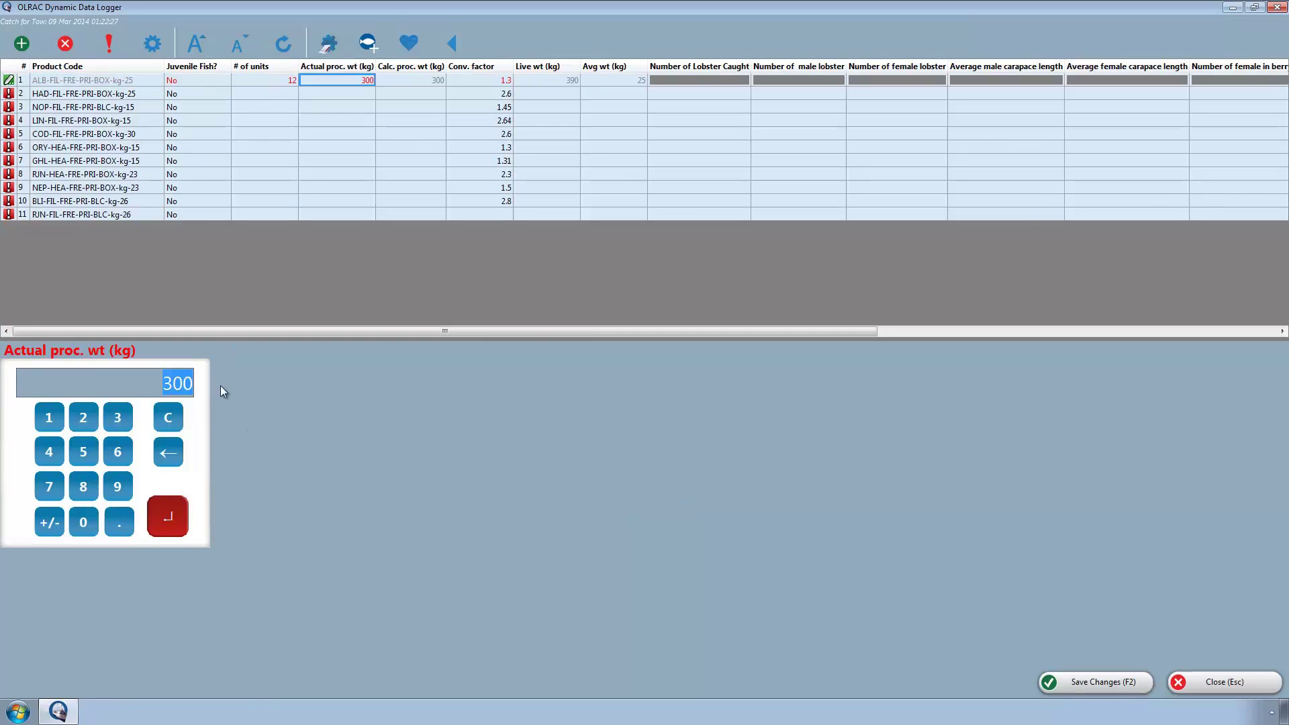
key(Return)
click(83, 418)
click(84, 451)
key(Return)
Enter the remaining product values 64, 35, 25, 15, 34, 21, 34, 25, 15 and save the catch records.
key(Return)
text(64)
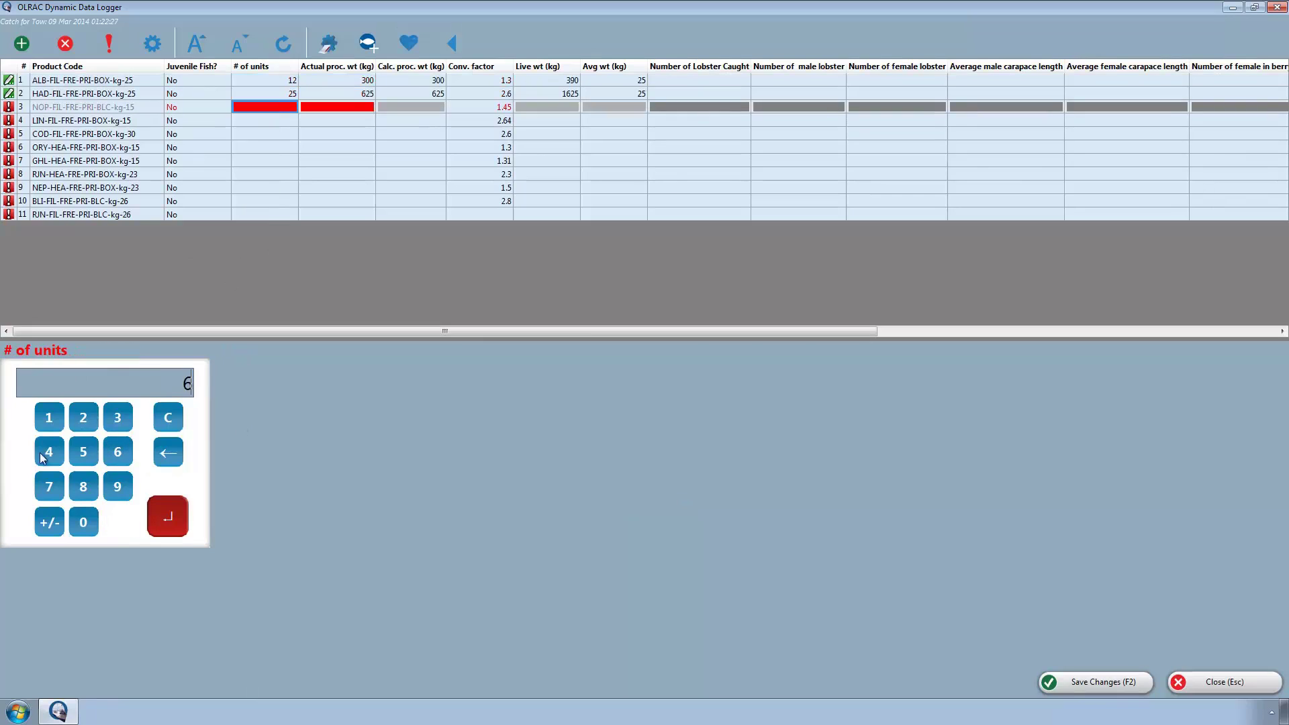
key(Return)
key(Return)
text(35)
key(Return)
key(Return)
text(25)
key(Return)
key(Return)
text(15)
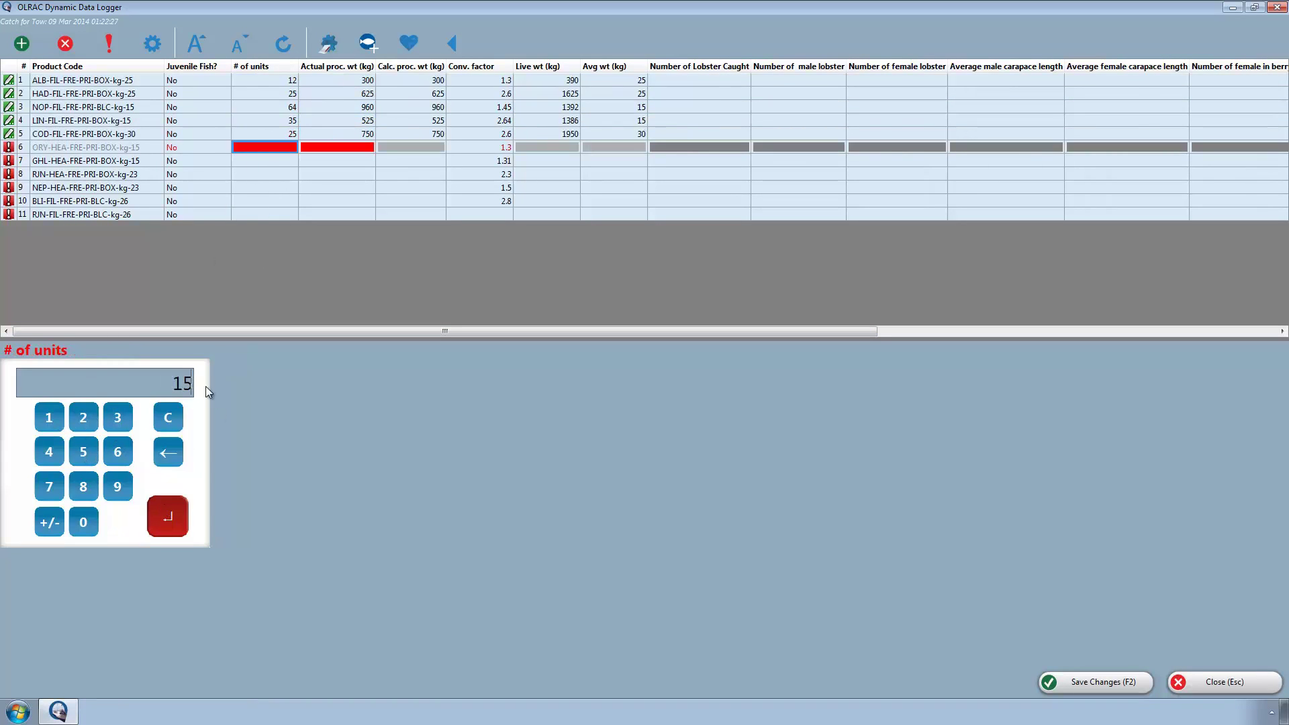
key(Return)
key(Return)
text(34)
key(Return)
key(Return)
text(21)
key(Return)
key(Return)
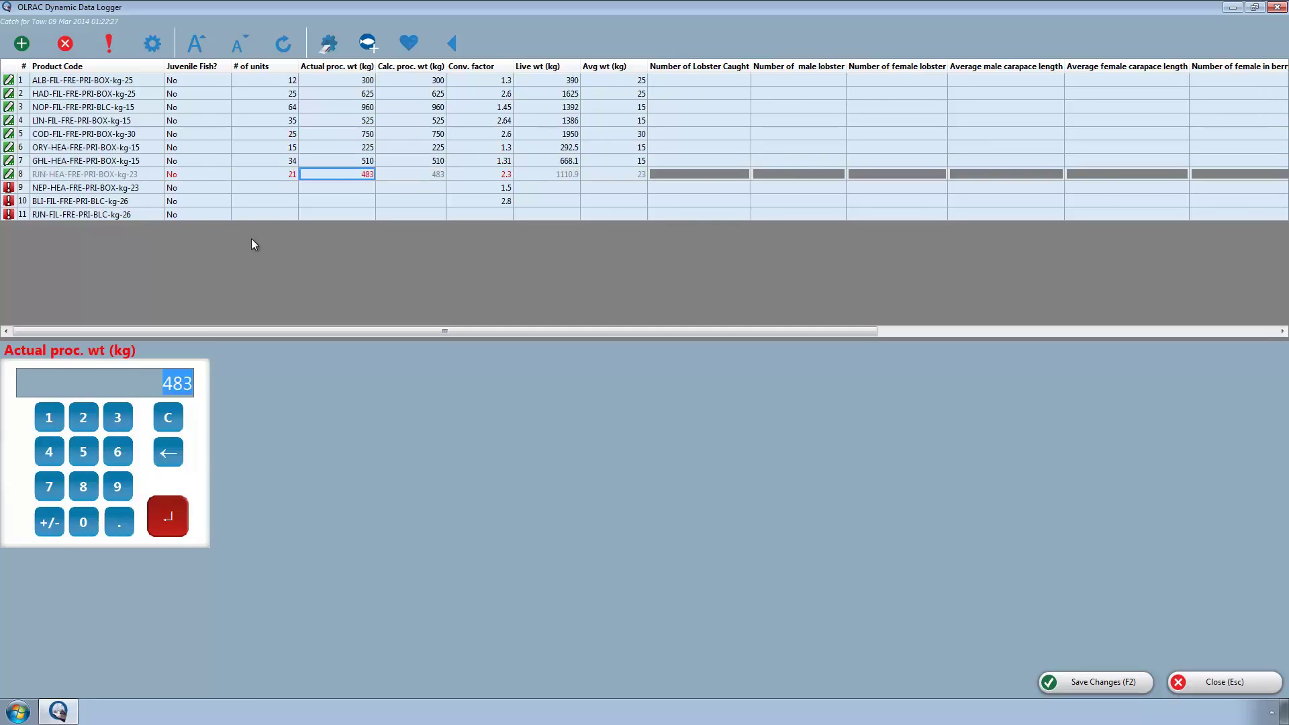
text(34)
key(Return)
key(Return)
text(25)
key(Return)
key(Return)
text(15)
key(Return)
click(1102, 685)
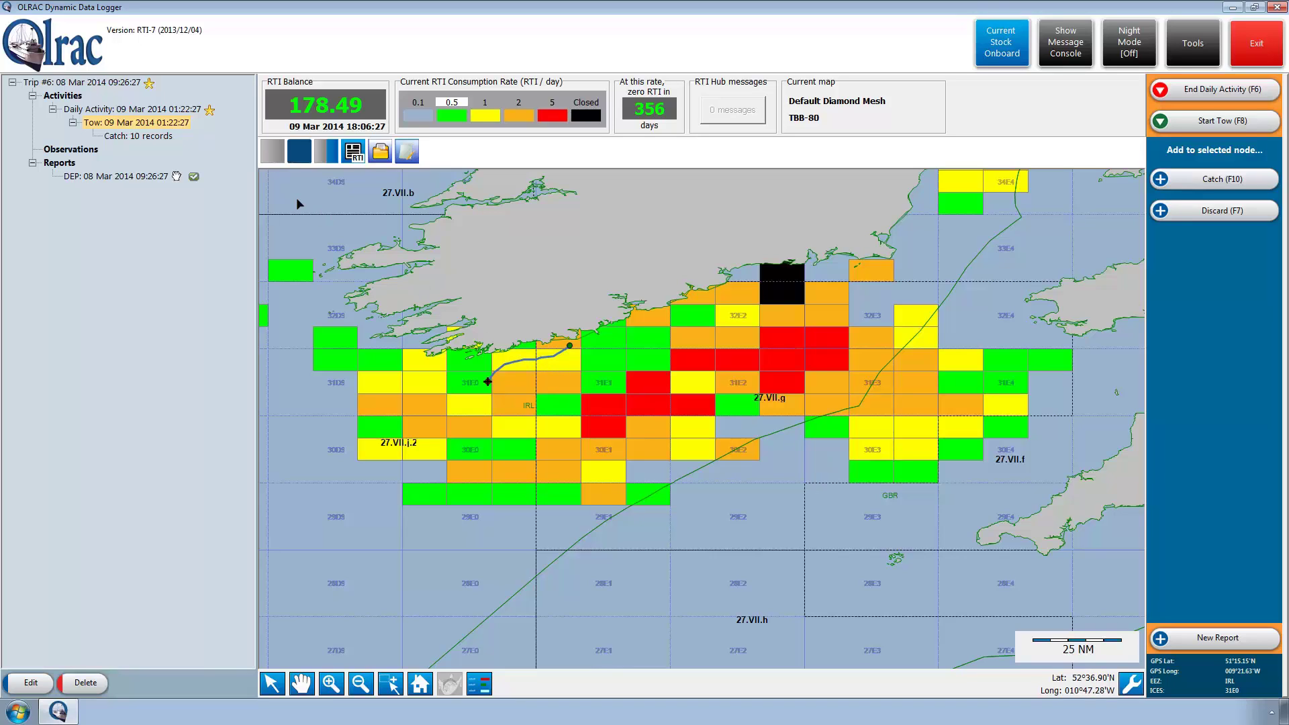
double_click(160, 124)
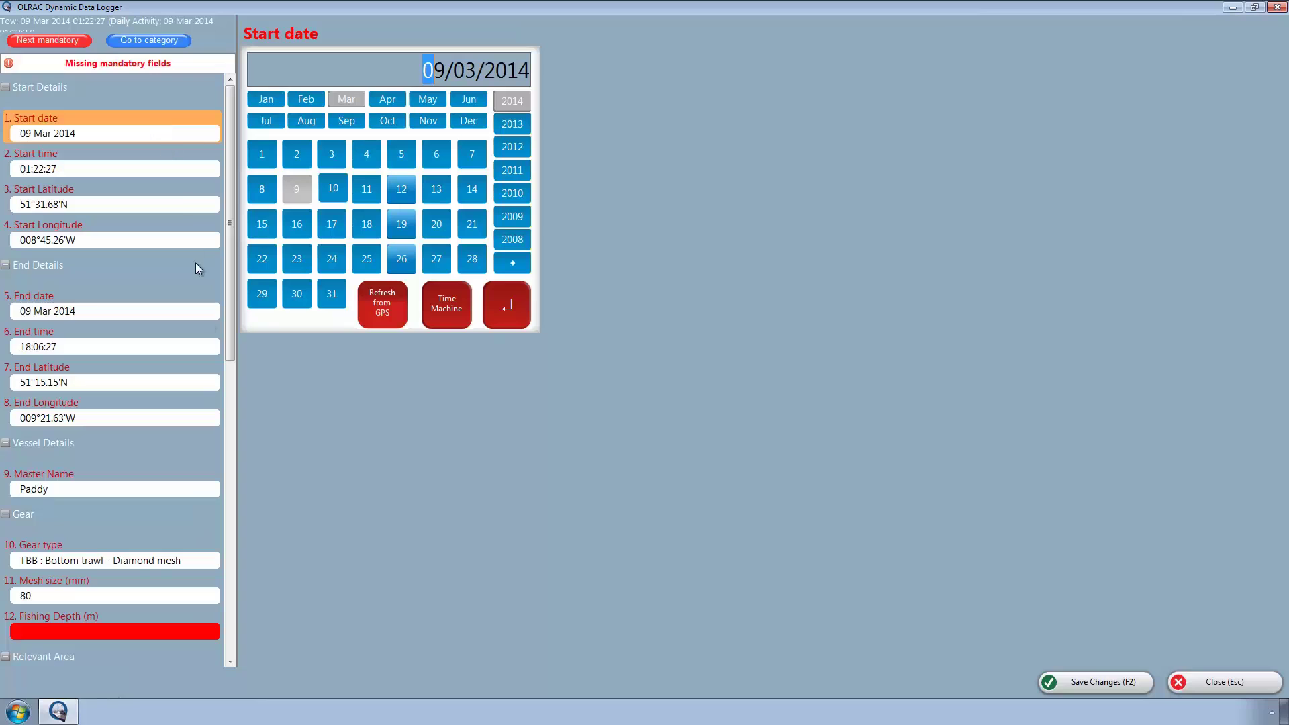
Set the tow's fishing depth to 45 m.
click(131, 632)
click(288, 137)
click(322, 137)
click(405, 195)
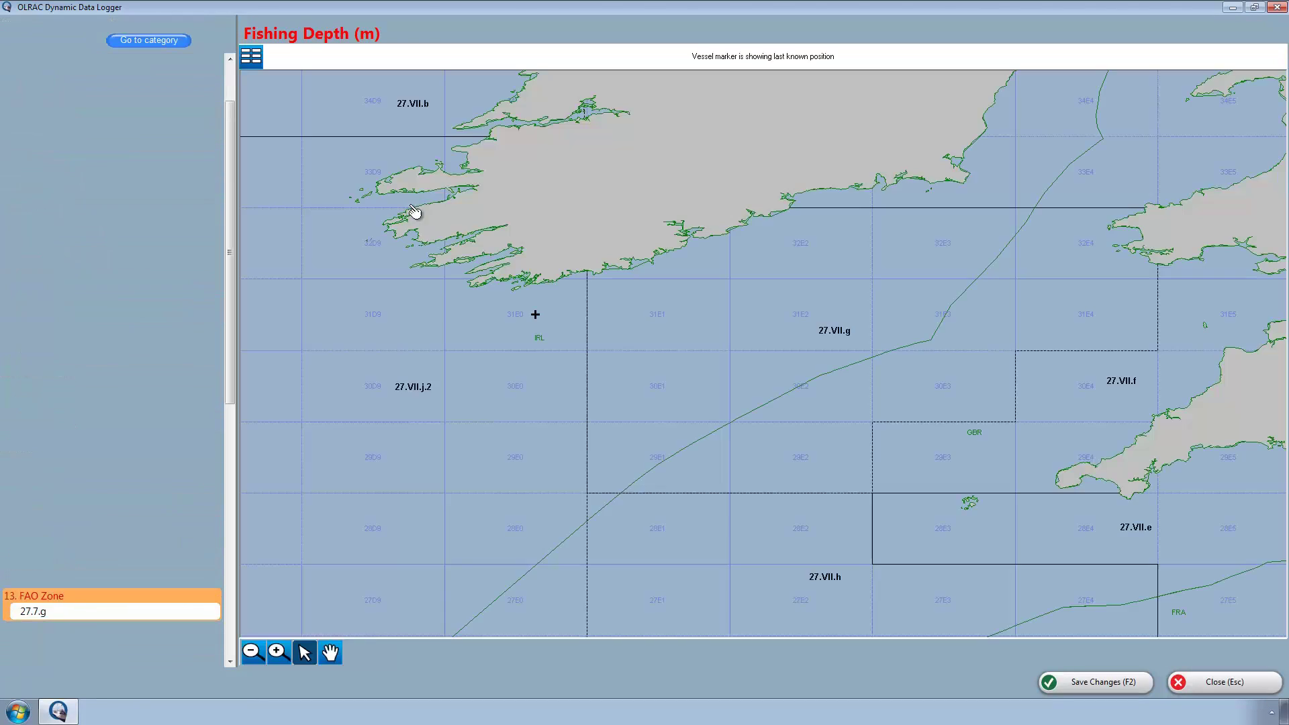
Set weather to Snow, Sea heaps up, Cumulus clouds, 1/8 cover, and Last quarter moon.
drag(227, 380, 244, 590)
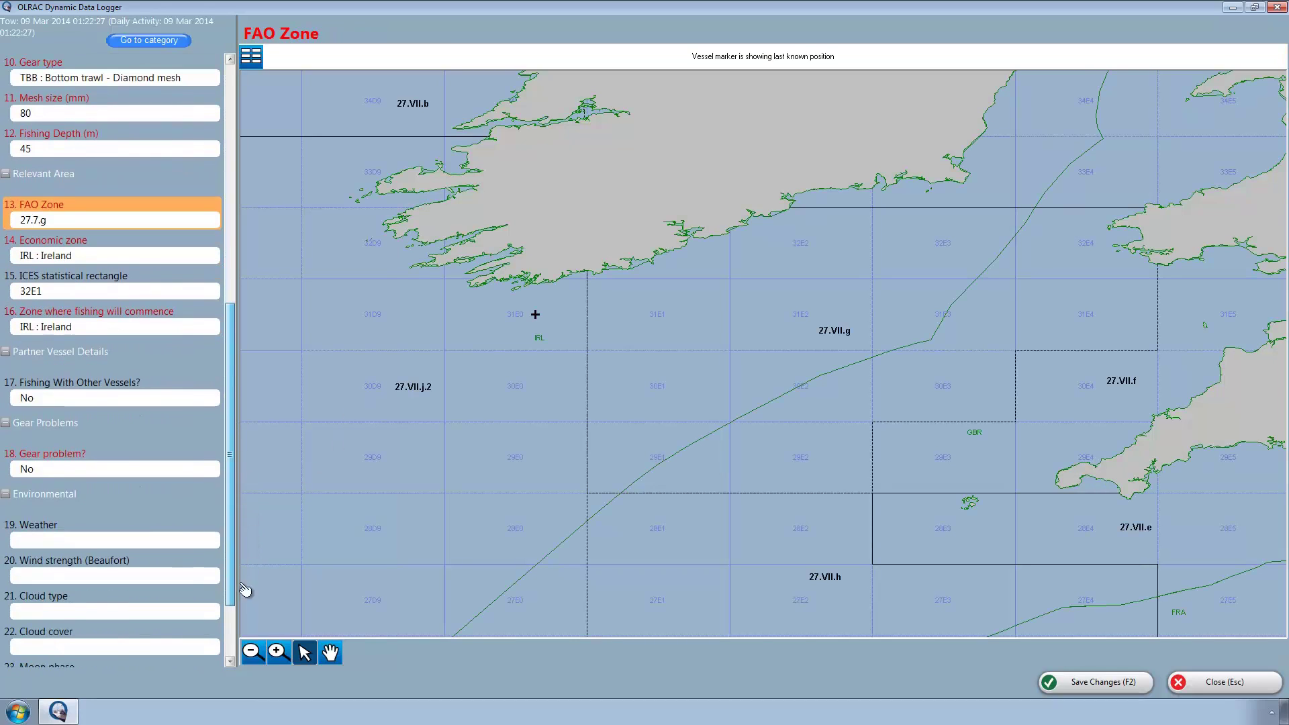
click(159, 537)
click(469, 269)
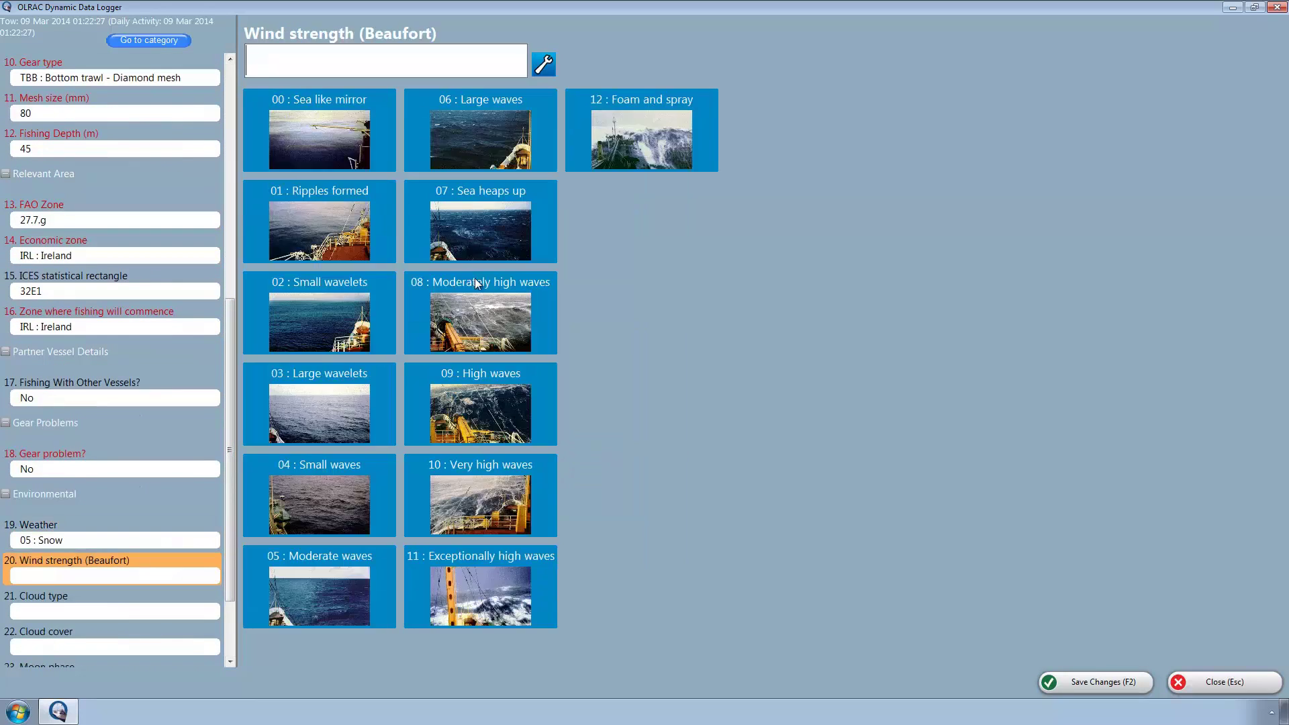
click(481, 231)
click(459, 377)
click(327, 294)
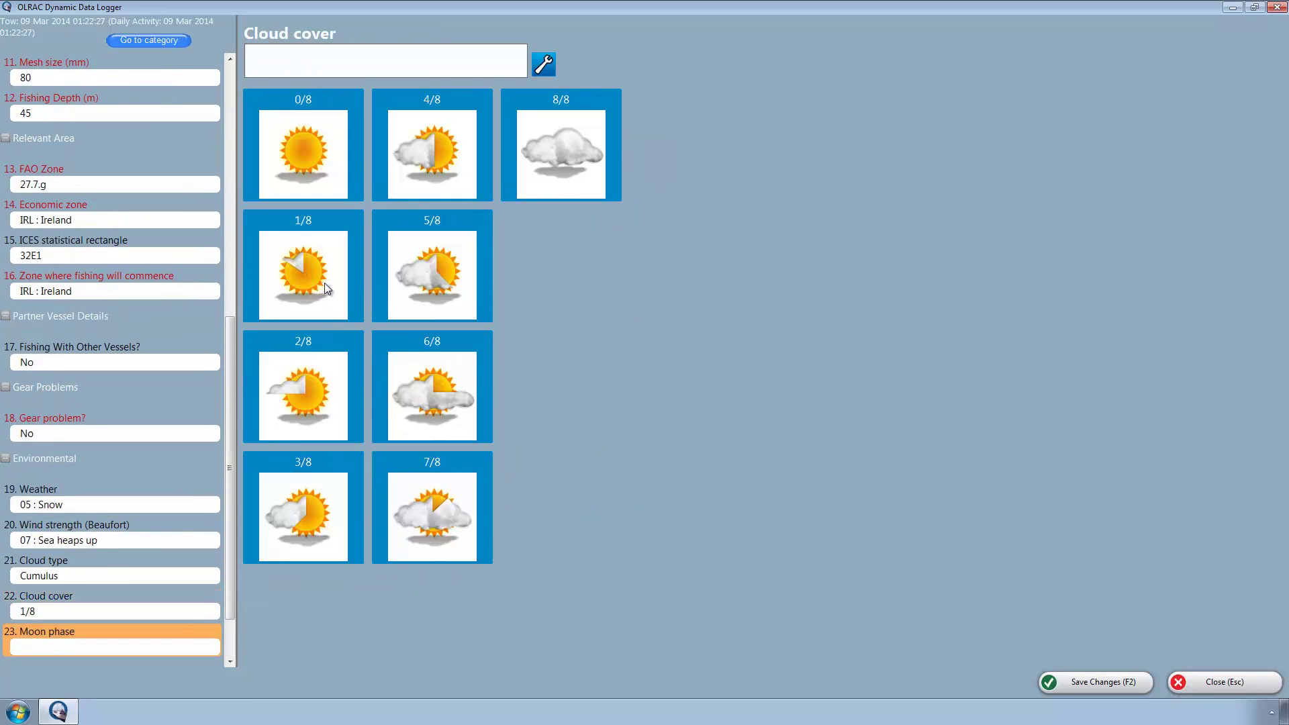
click(423, 385)
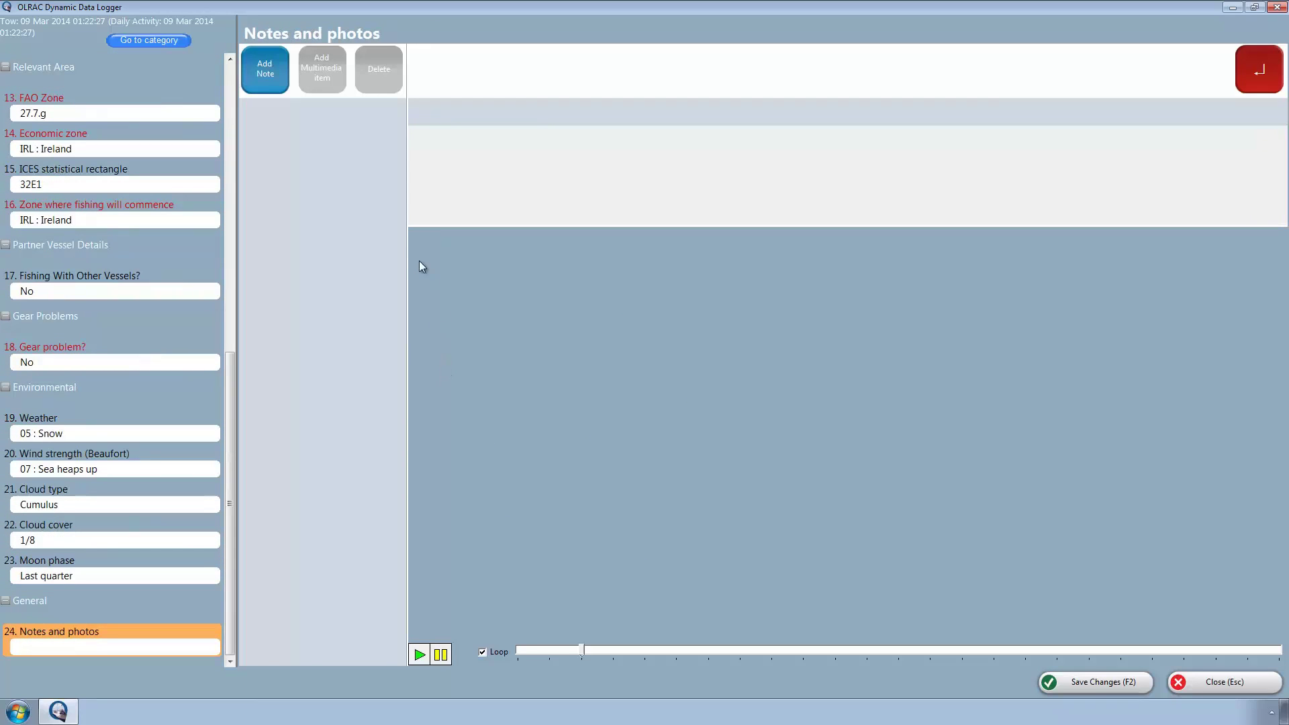
Add a 'Birds Feeding on Net' note with the trawler photo and ClearingDeck video, then save.
click(266, 70)
text(Birds Feeding on Net)
key(Return)
click(316, 83)
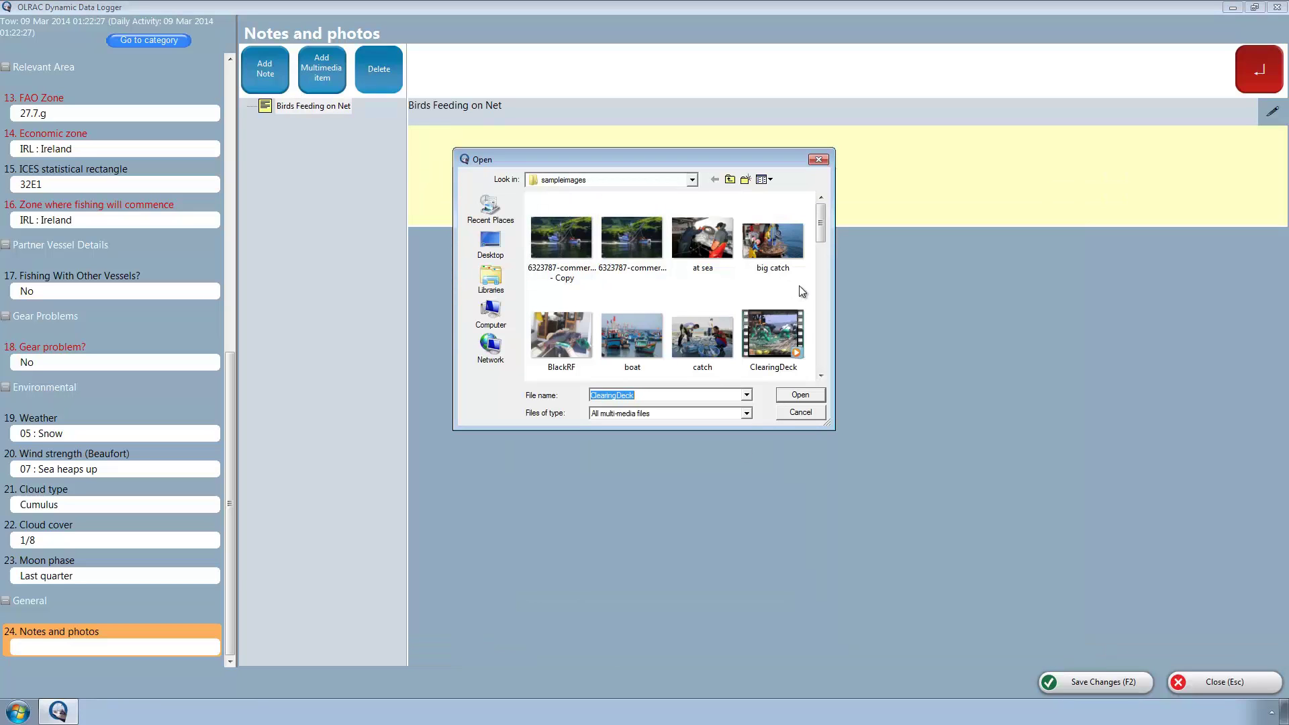
drag(821, 225, 846, 362)
double_click(785, 346)
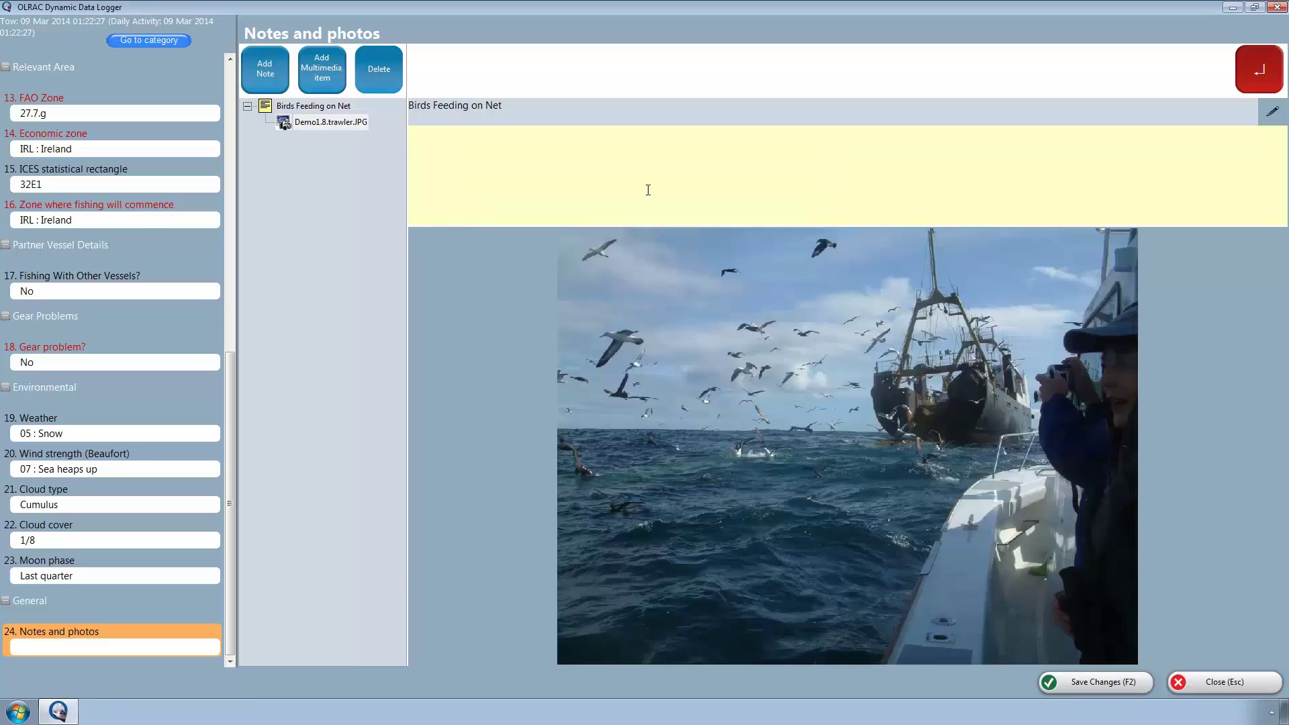
text(rds)
text( feeding on net  )
text(Fishermen)
text( clearing deck)
click(325, 74)
click(783, 329)
click(800, 394)
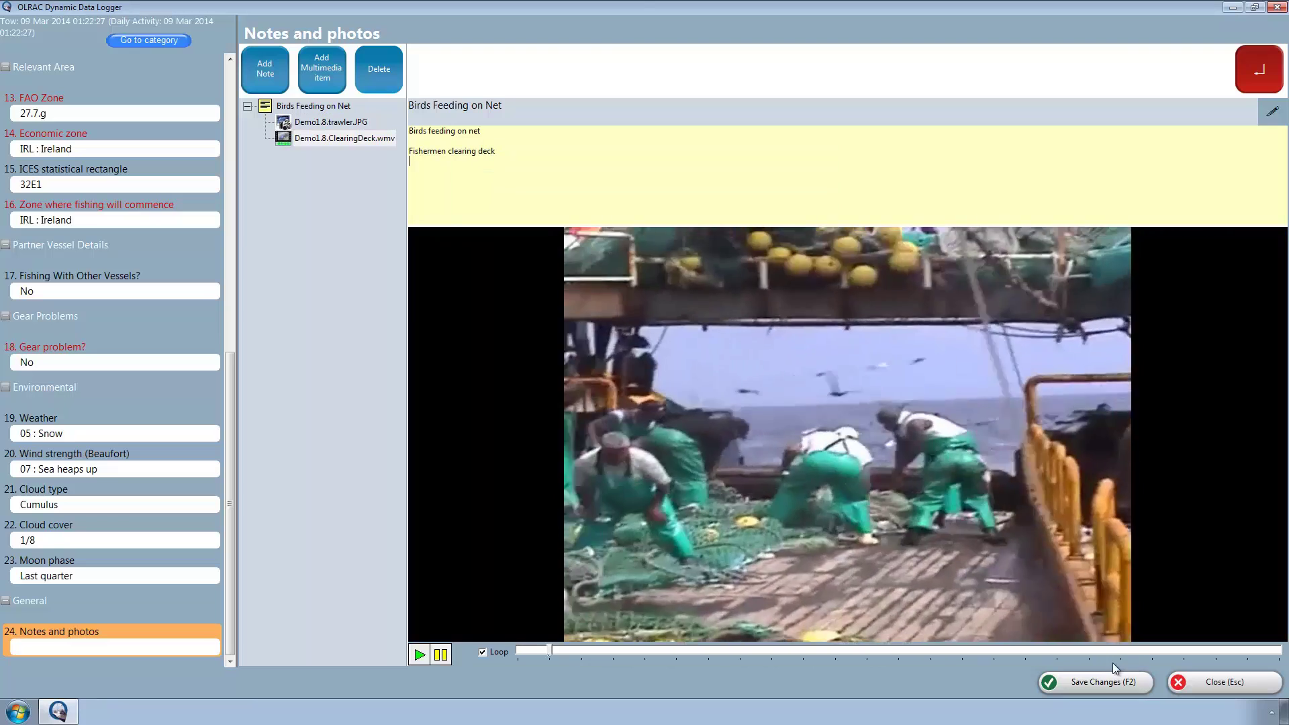
click(1110, 675)
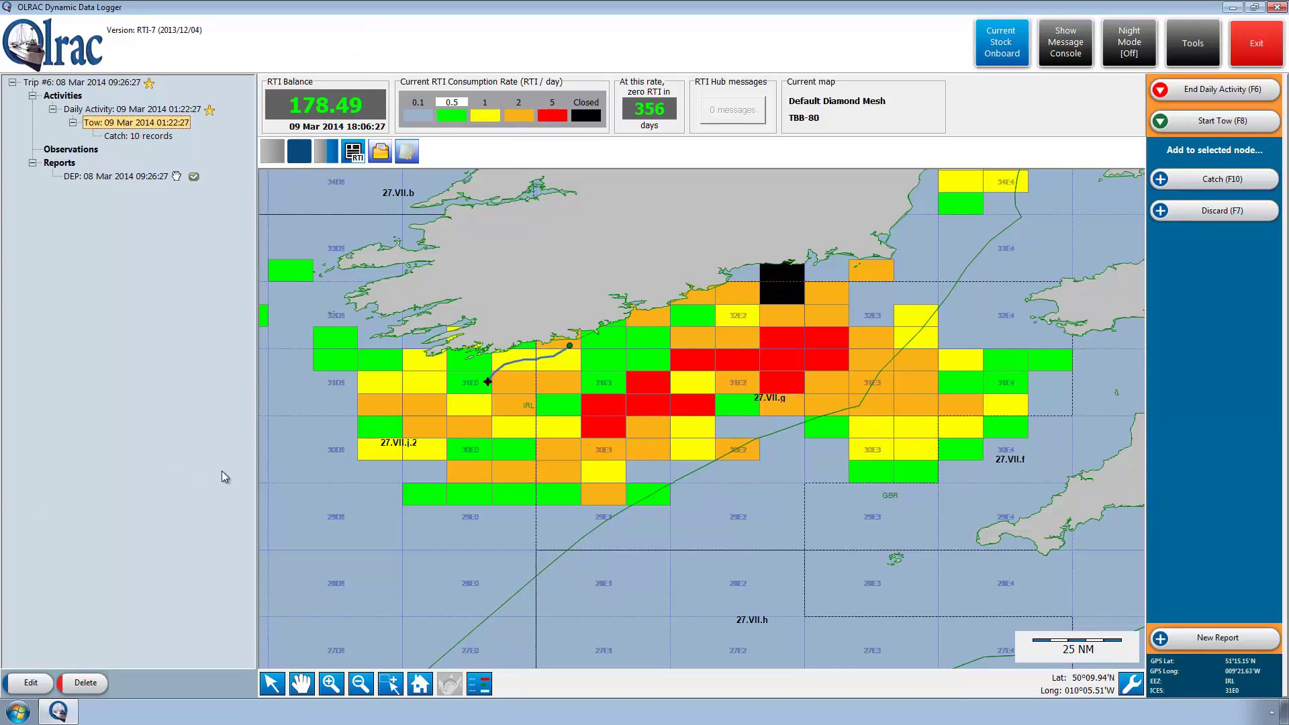
click(487, 381)
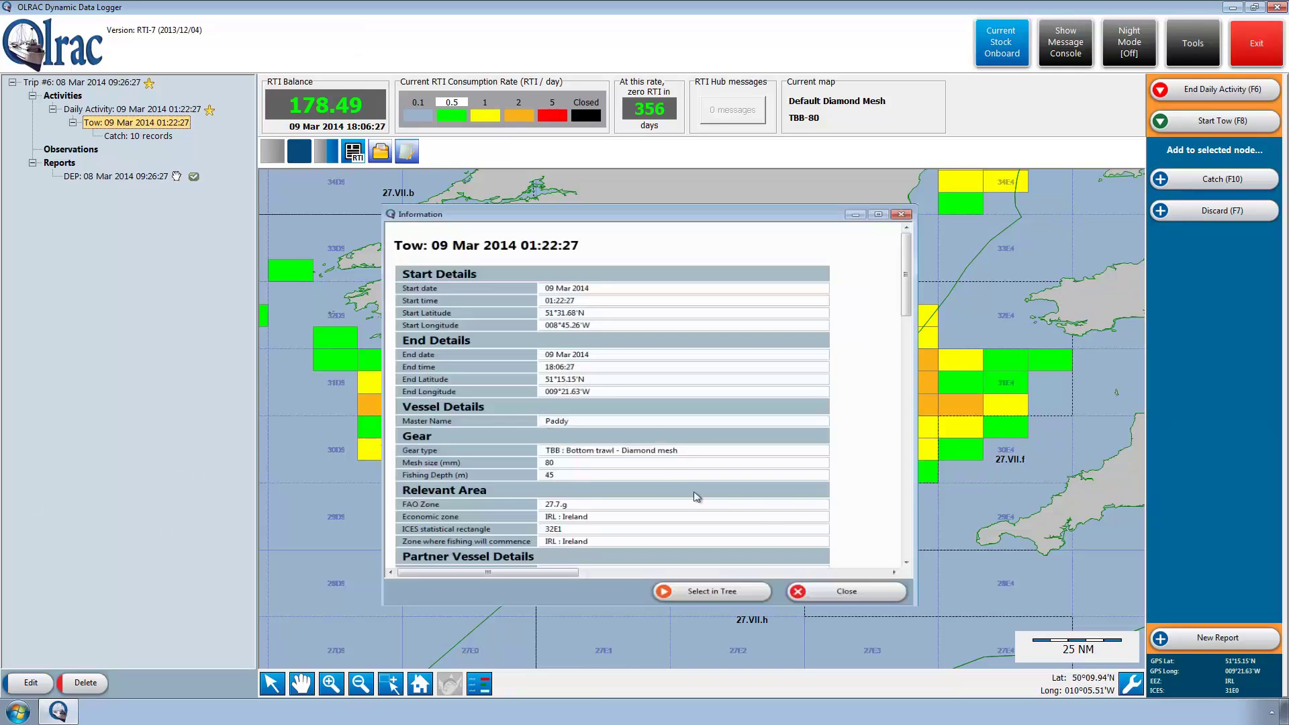
drag(908, 313, 911, 446)
click(559, 383)
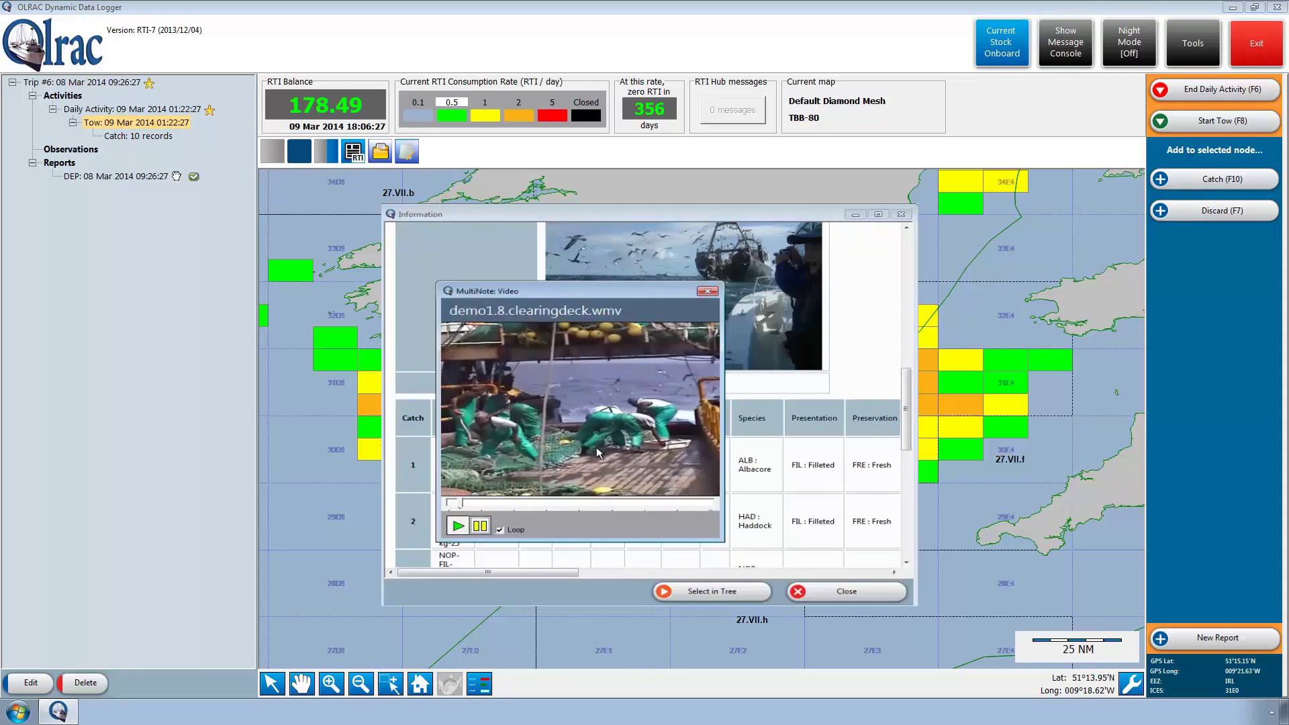
click(707, 291)
click(831, 594)
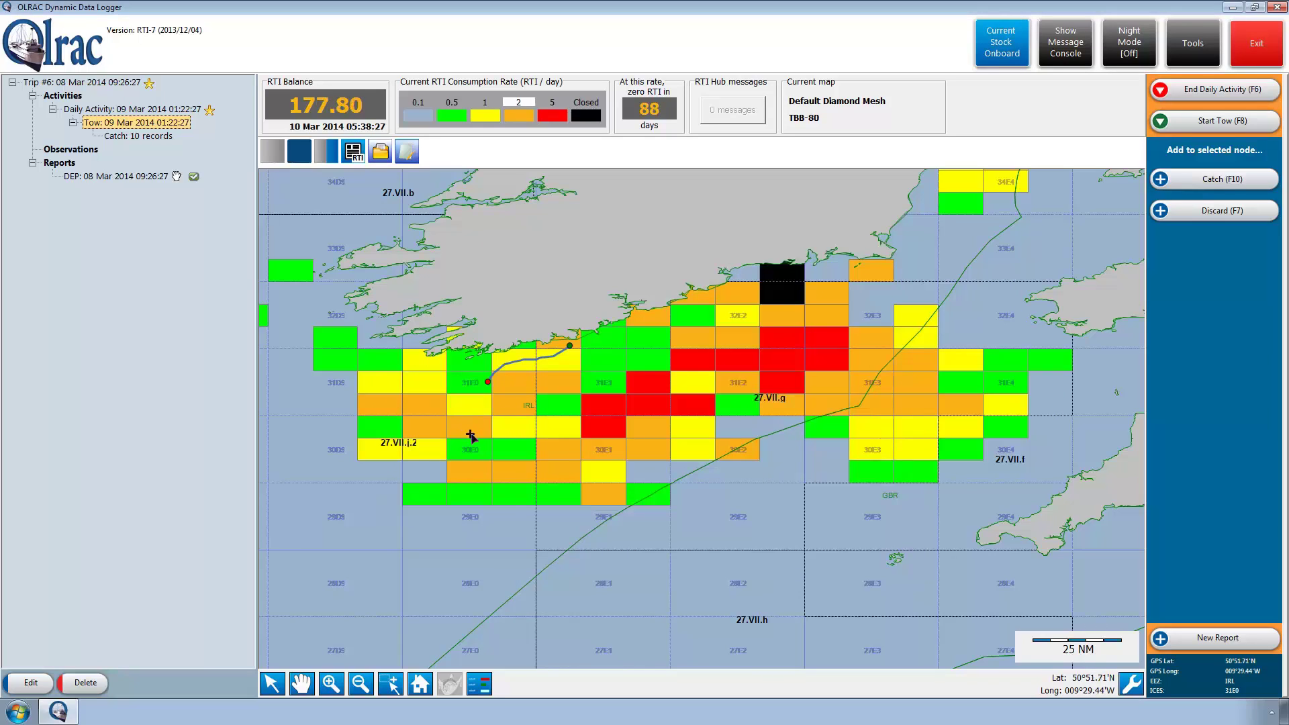
Start a tow with Bottom trawl - Square mesh gear and 100 mm mesh size.
click(1207, 123)
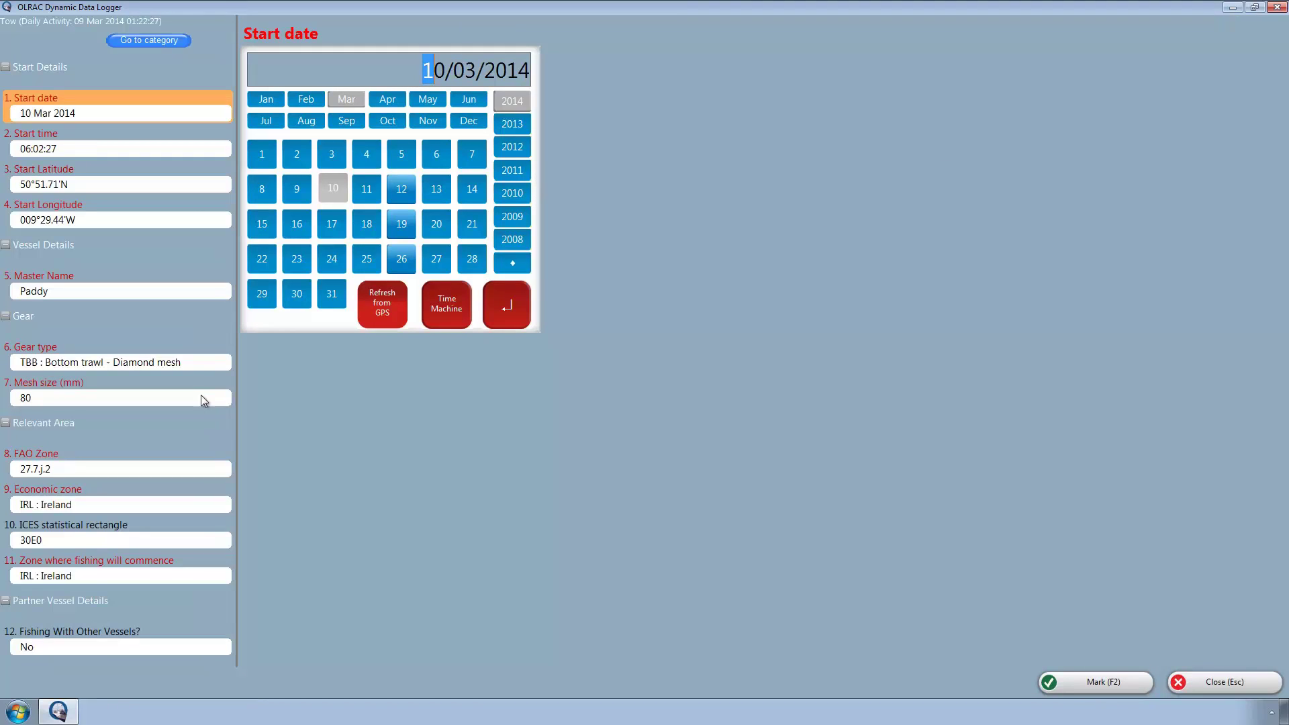
click(178, 363)
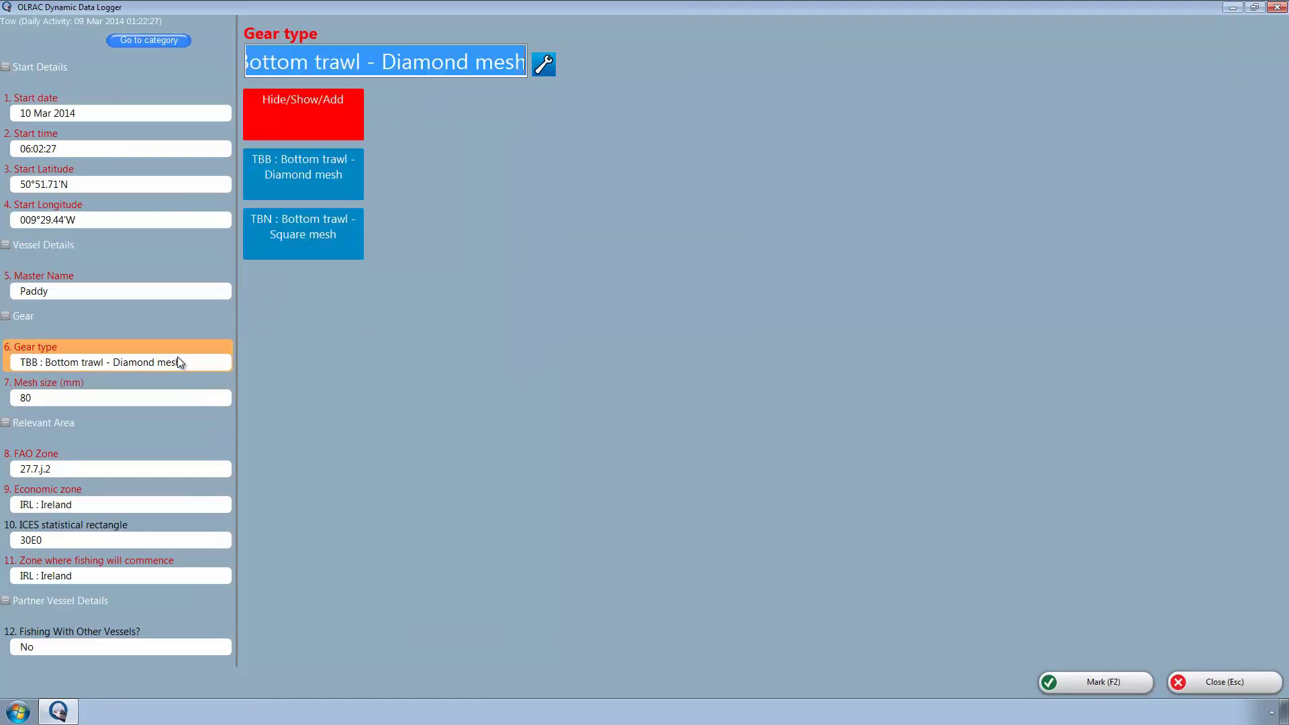
click(298, 219)
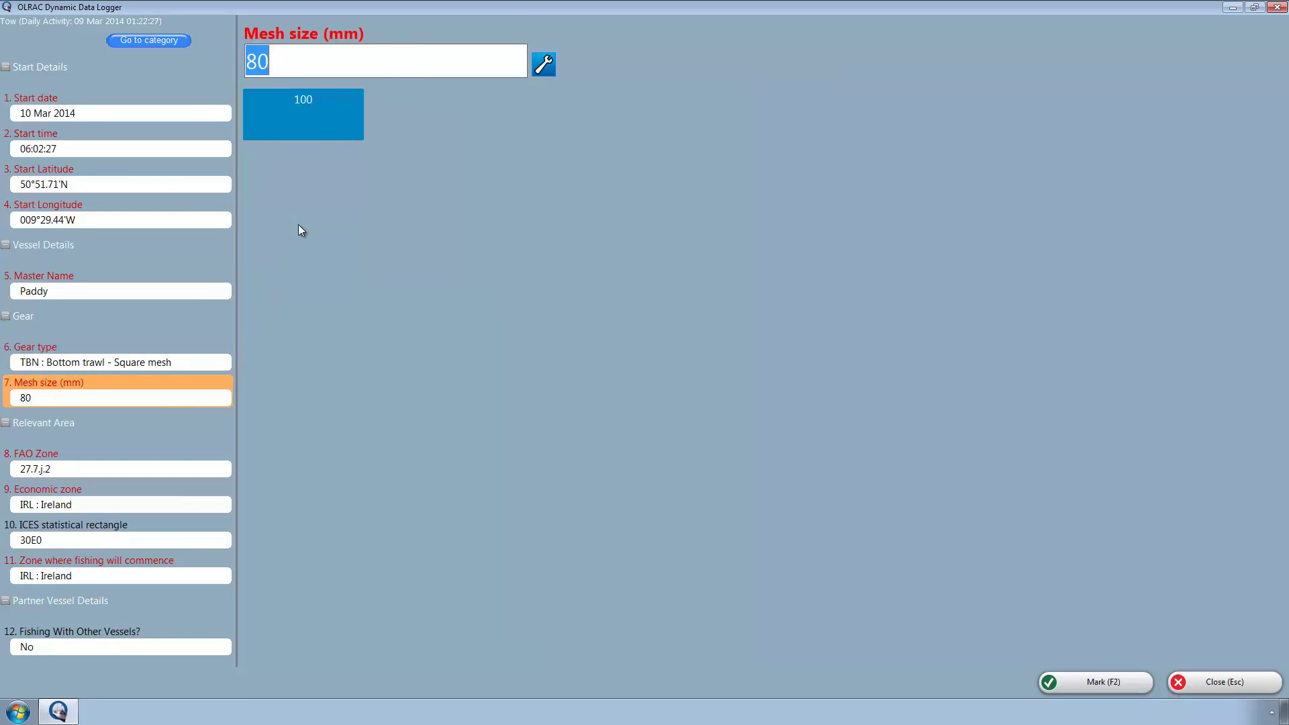
click(307, 115)
click(1081, 692)
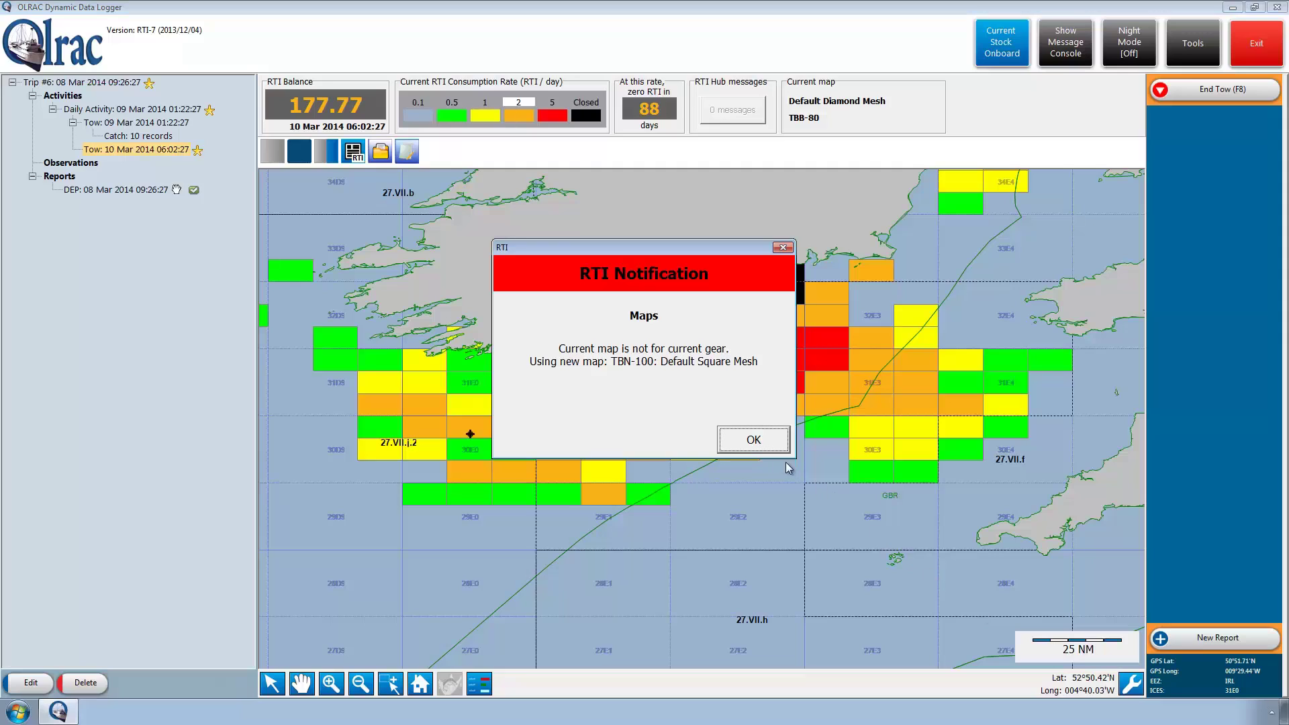
click(753, 440)
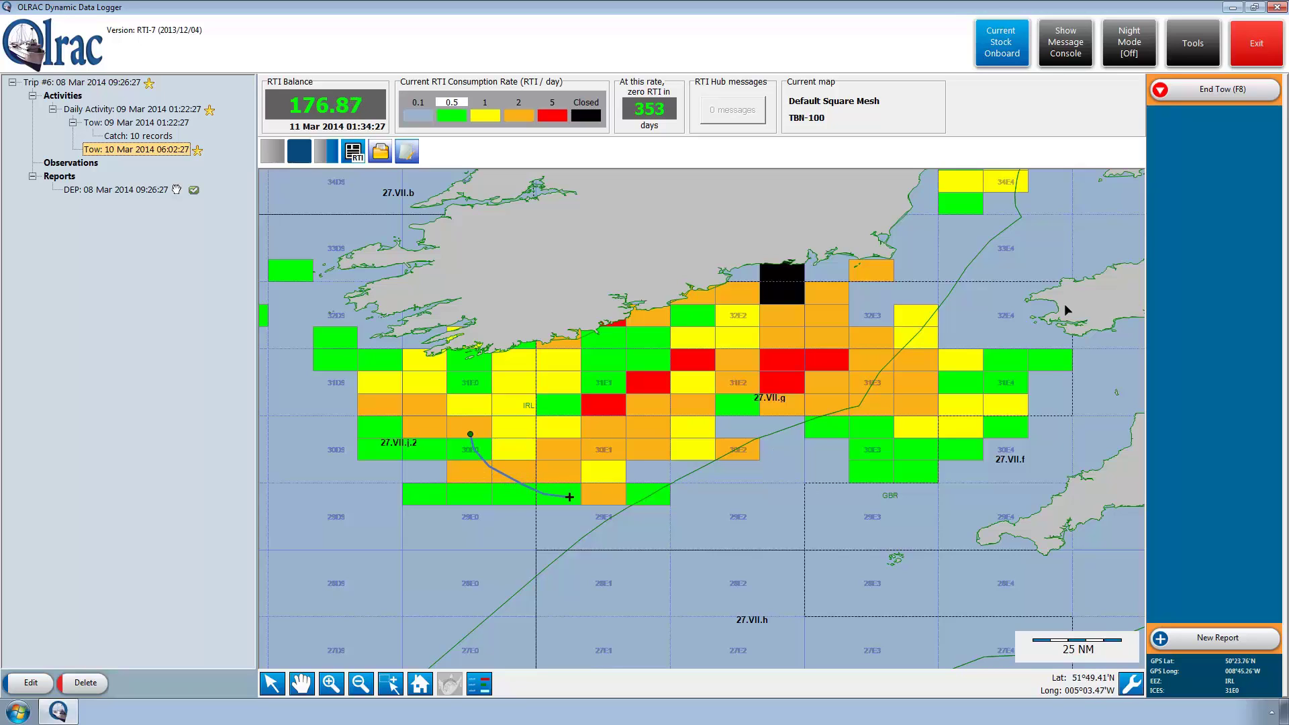
End the second tow and accept the switch back to the diamond-mesh map.
click(1216, 94)
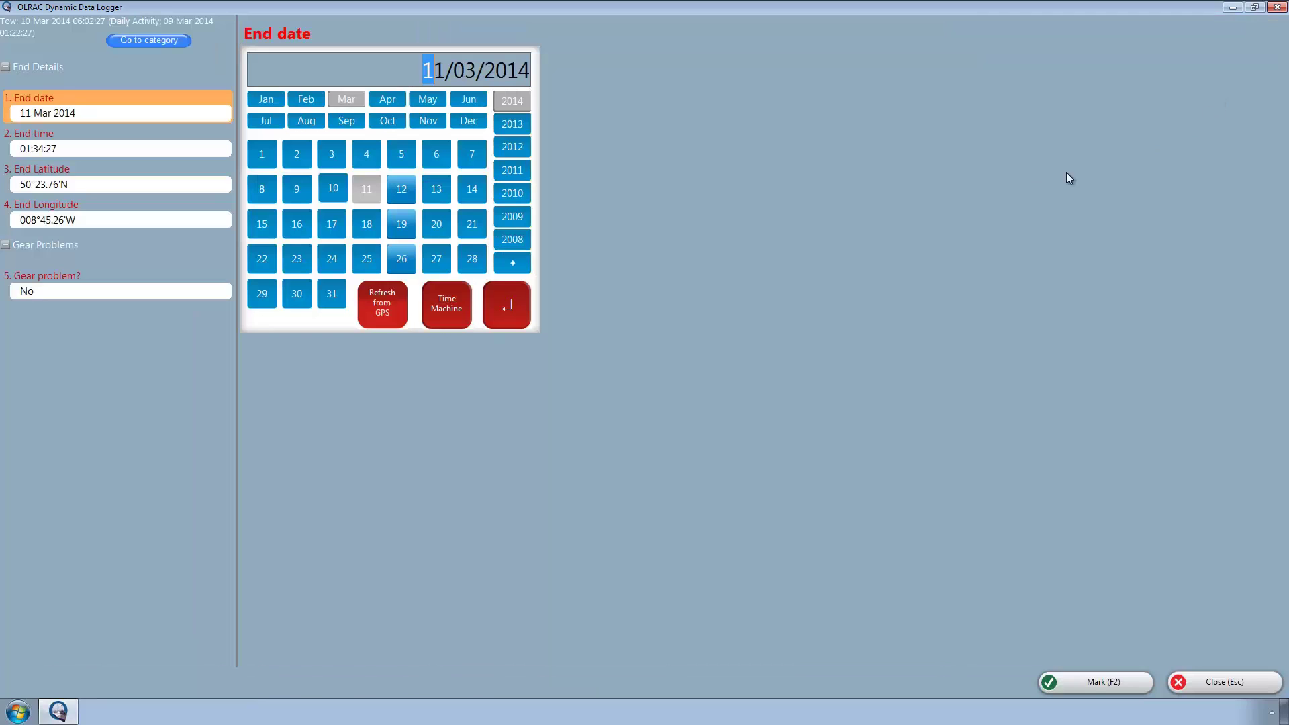
click(1094, 684)
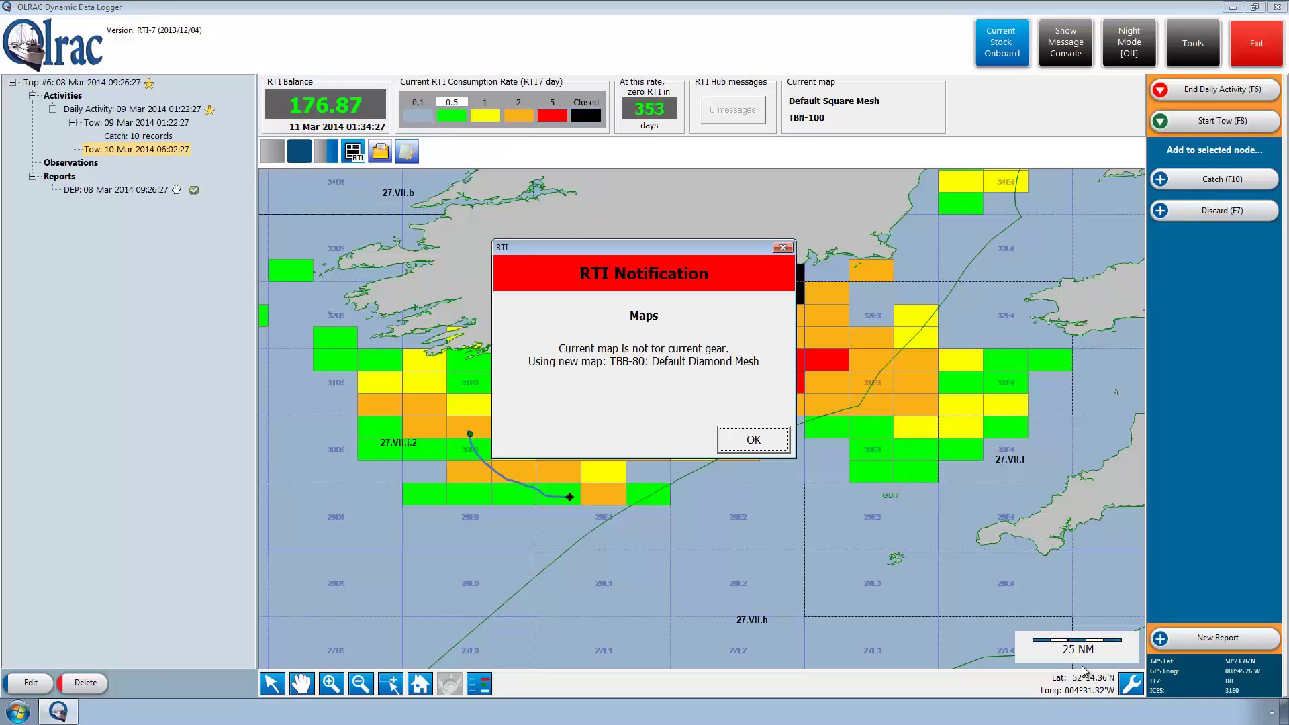
click(766, 437)
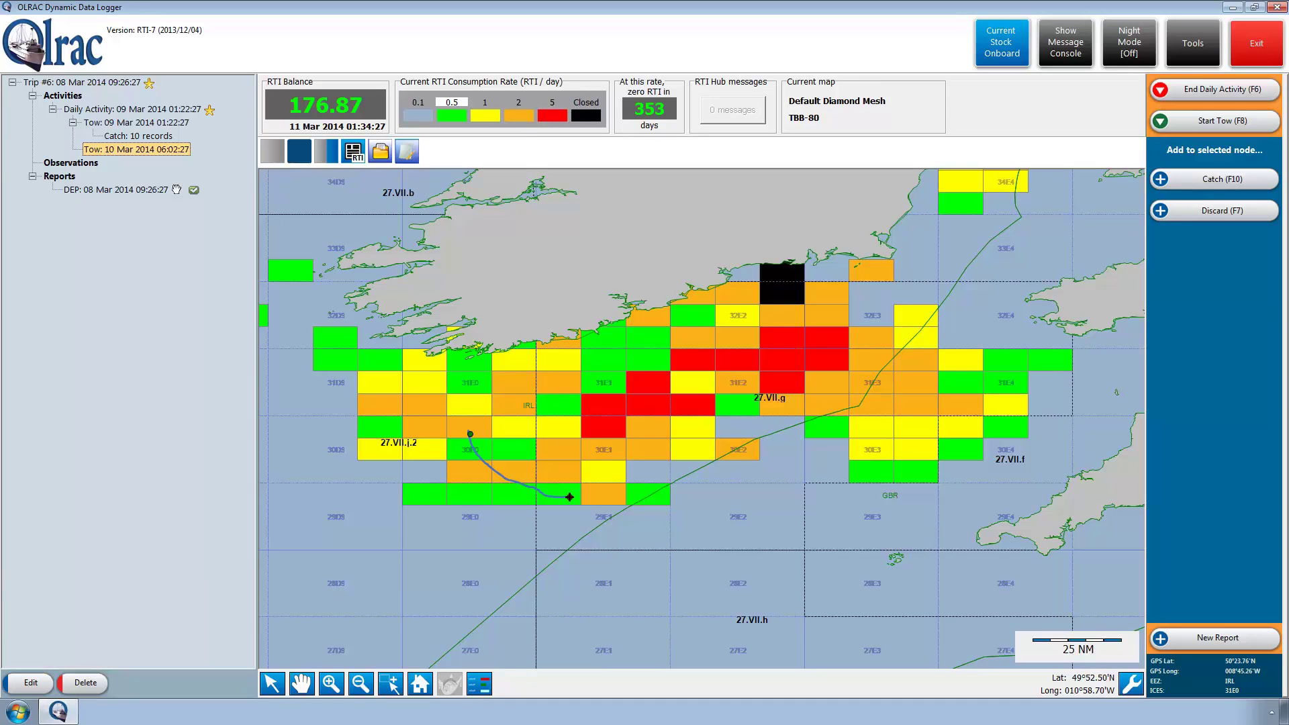
click(573, 500)
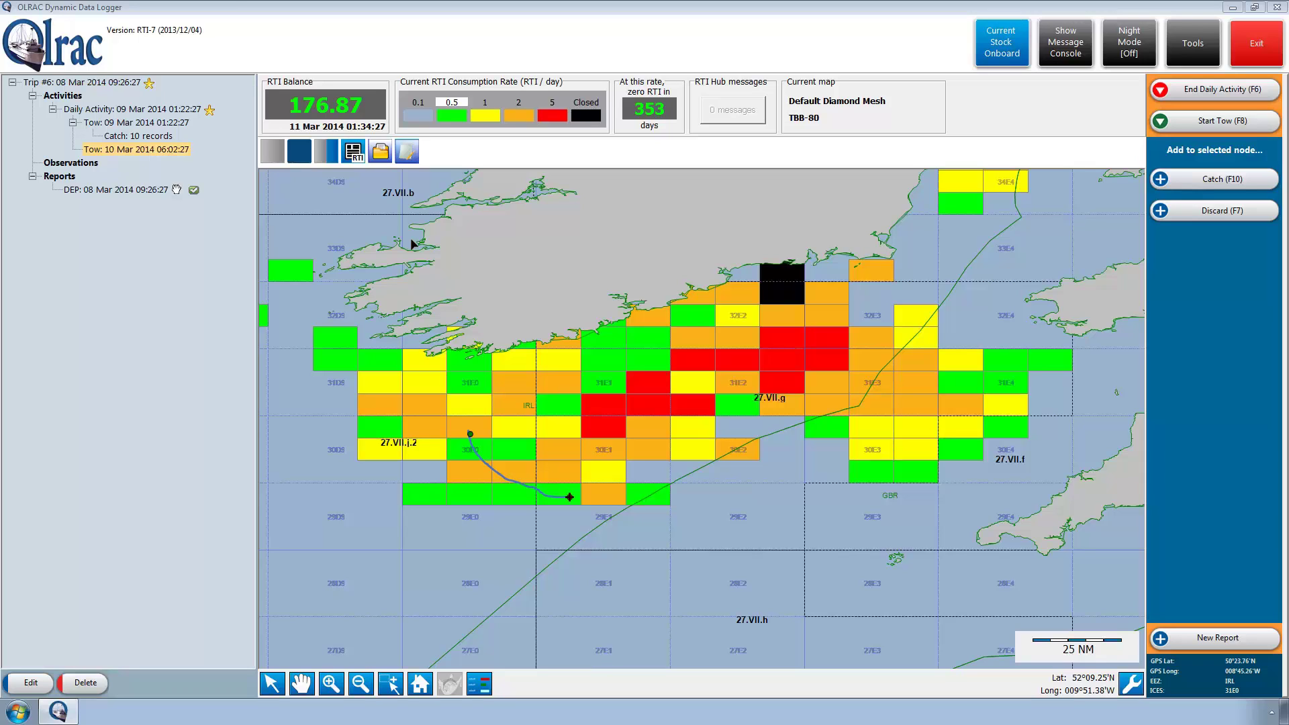
At the RTI Authority, deactivate both default maps and activate both leatherback turtle protection maps.
right_click(348, 114)
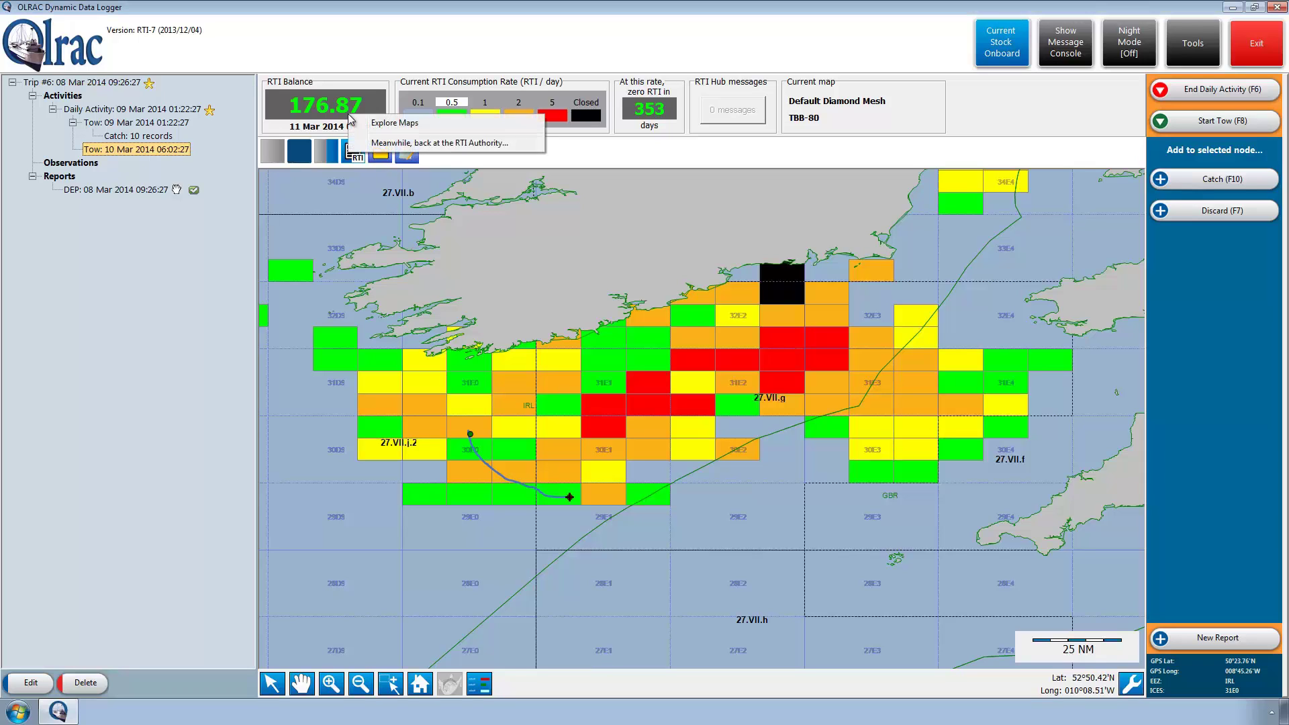
click(388, 142)
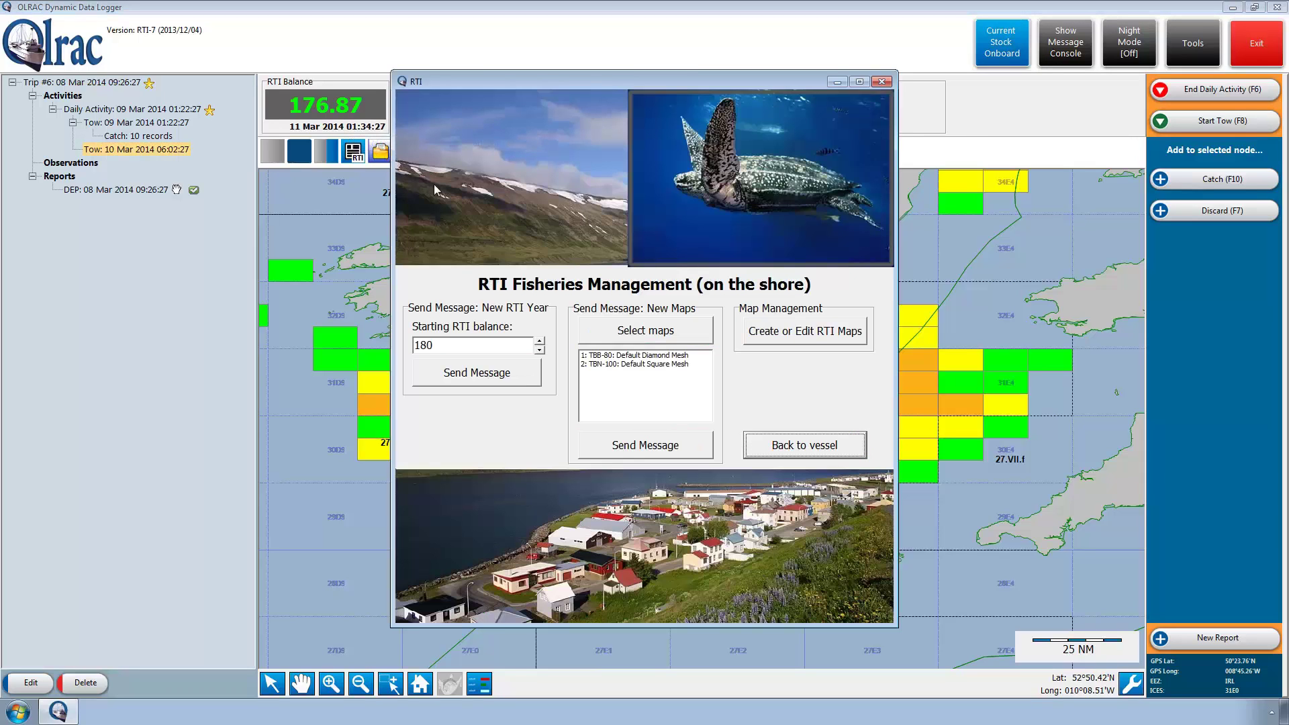
click(611, 336)
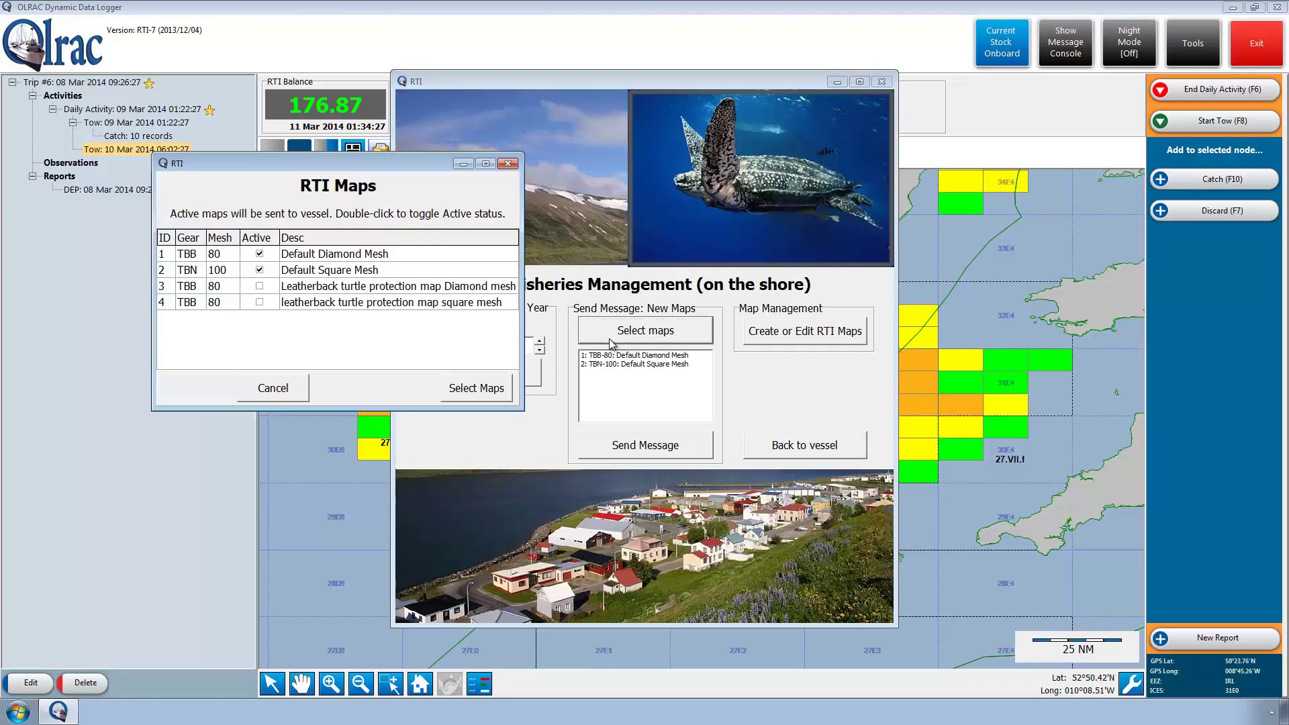
double_click(260, 270)
double_click(260, 253)
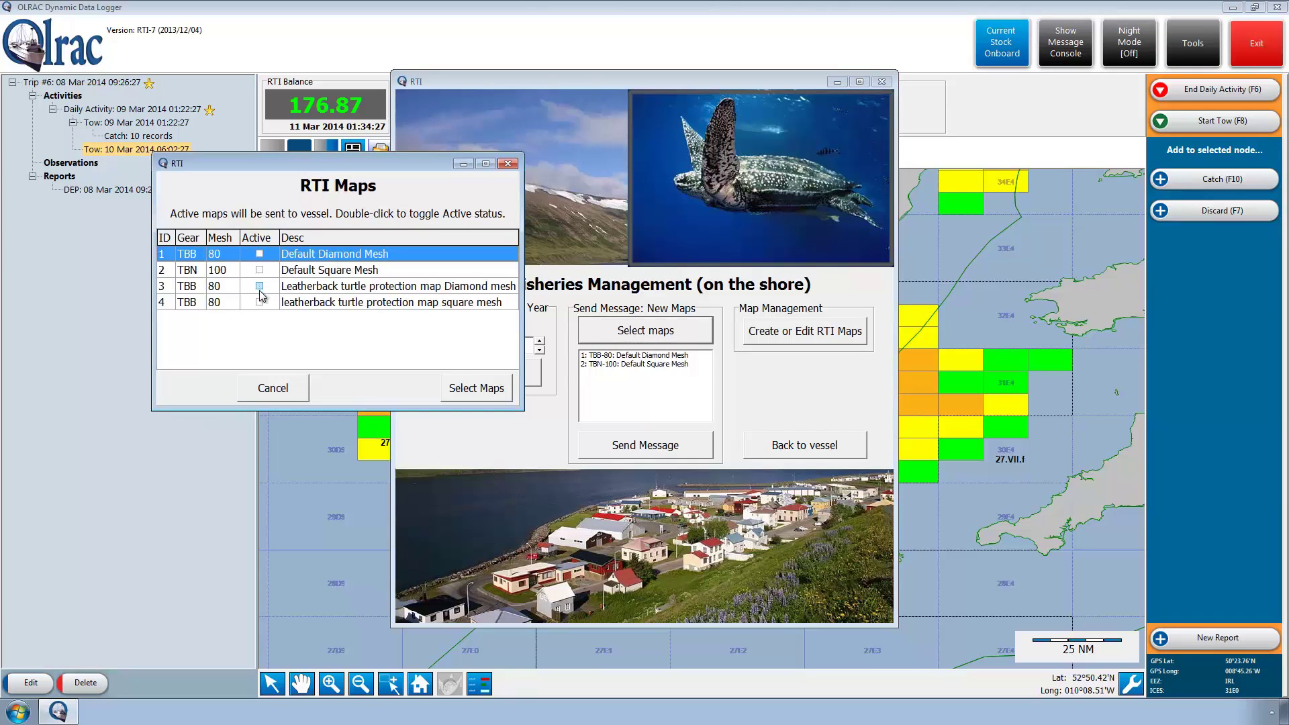
double_click(259, 288)
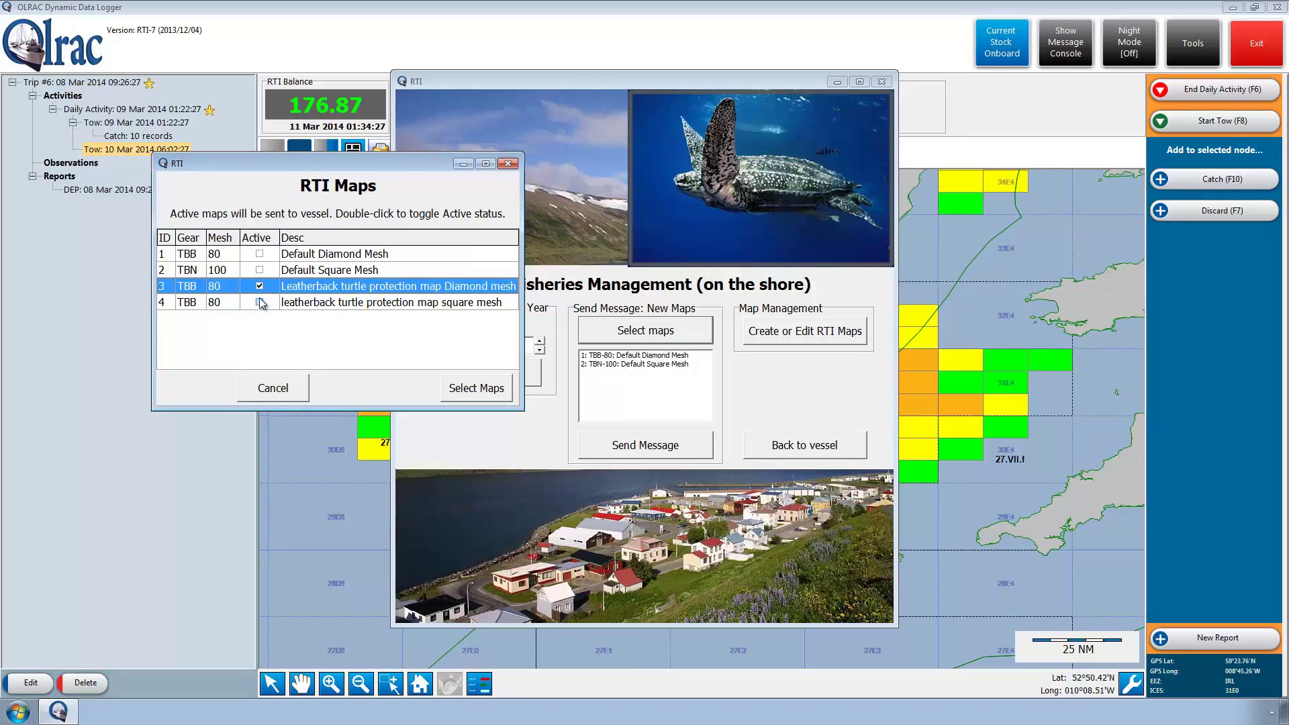
double_click(260, 303)
Send the turtle maps to the vessel and accept the switch to the Diamond mesh turtle map.
click(467, 391)
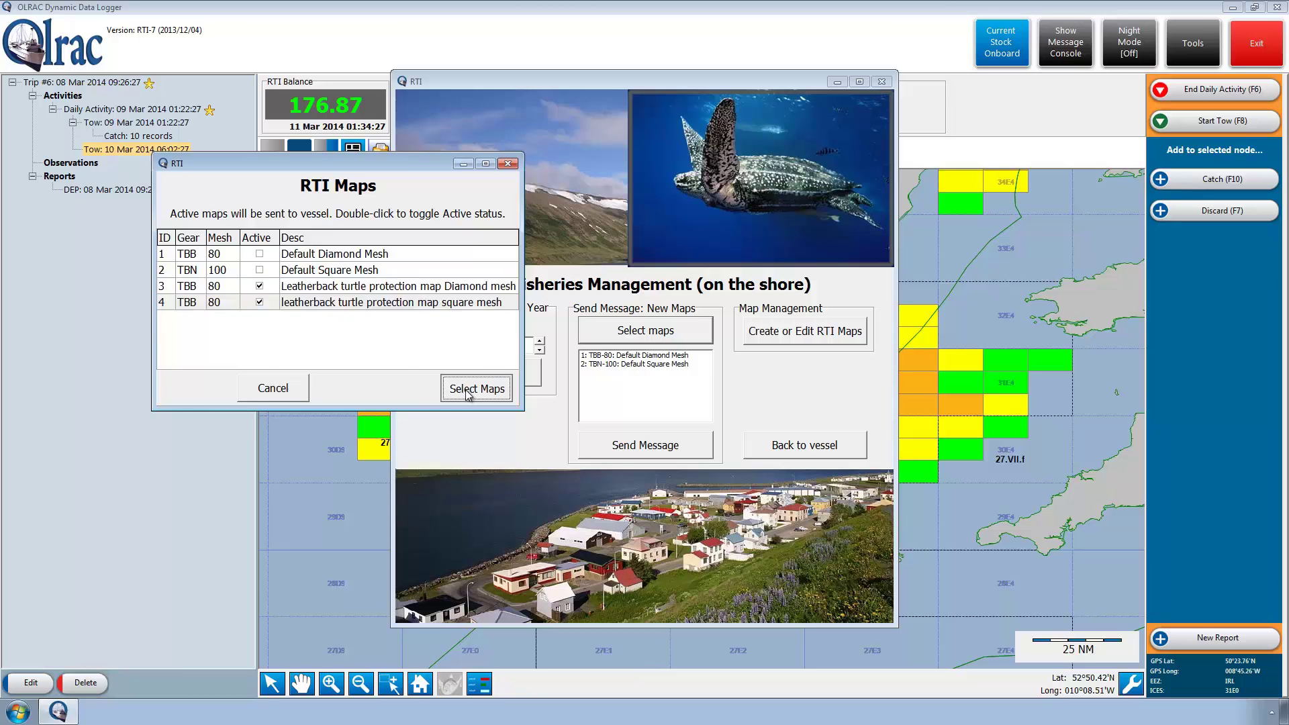
click(638, 447)
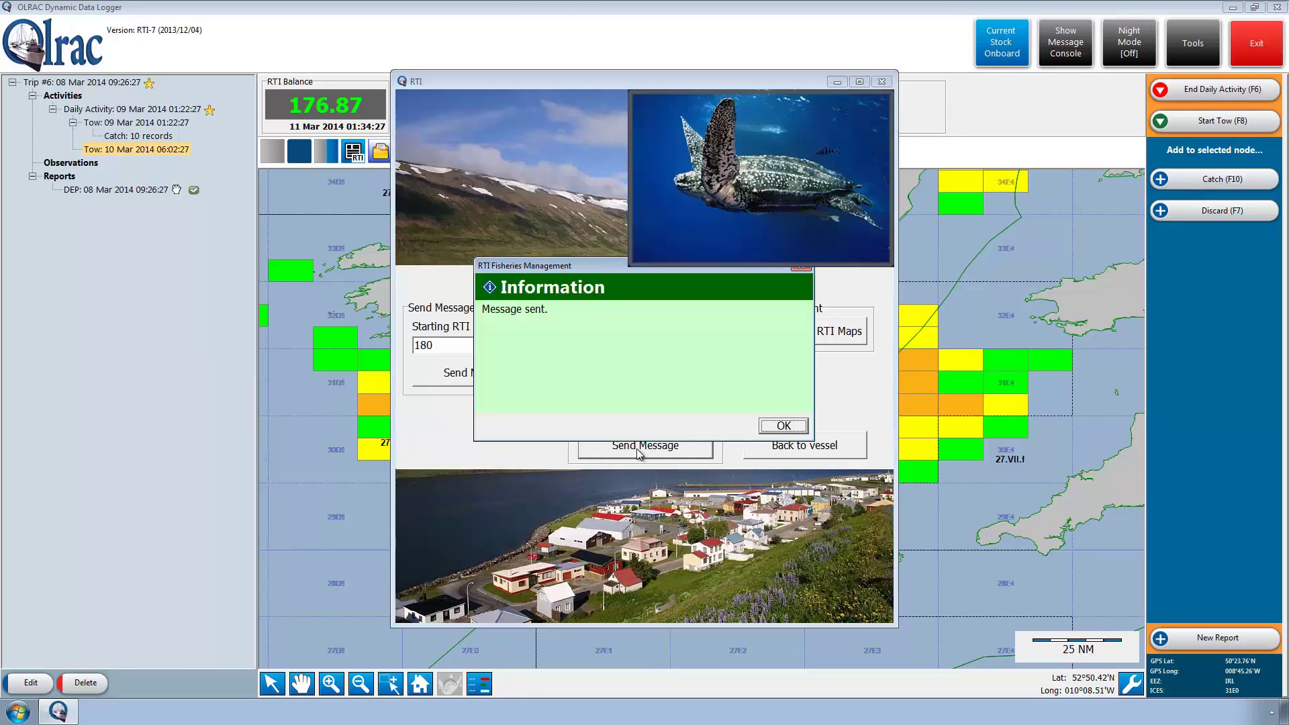
click(772, 426)
click(788, 448)
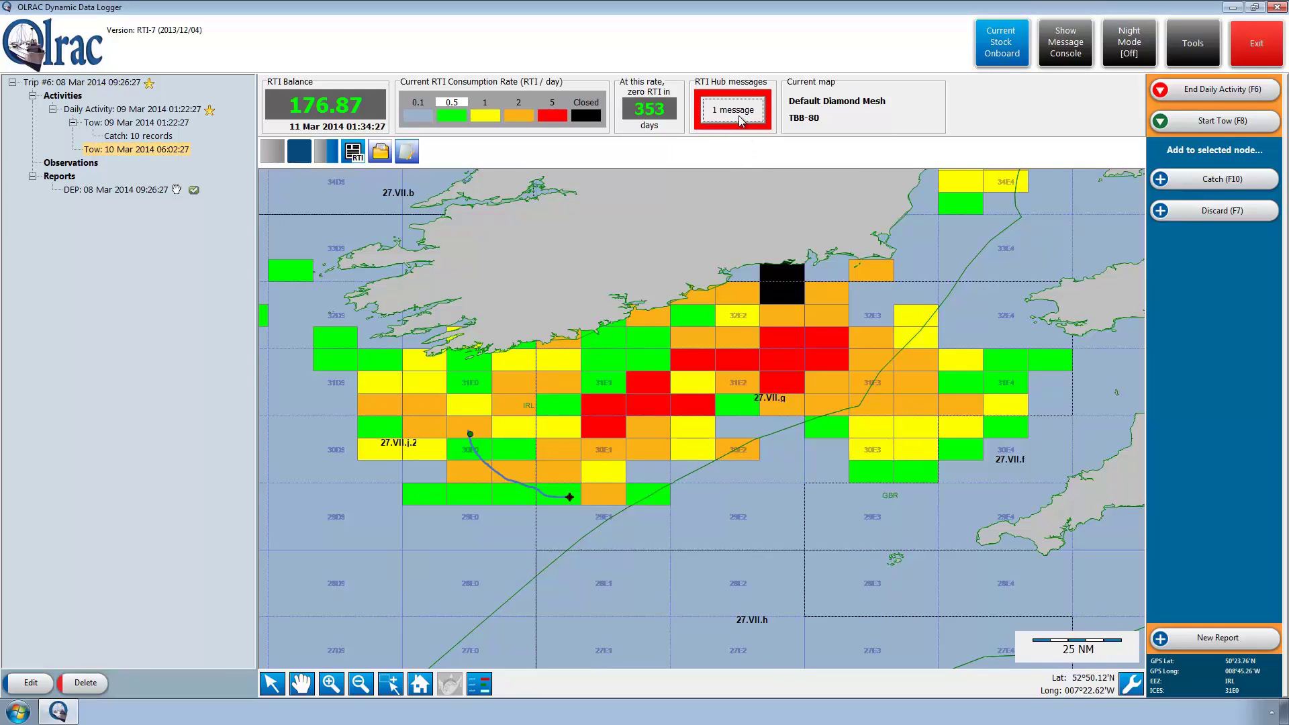
click(745, 438)
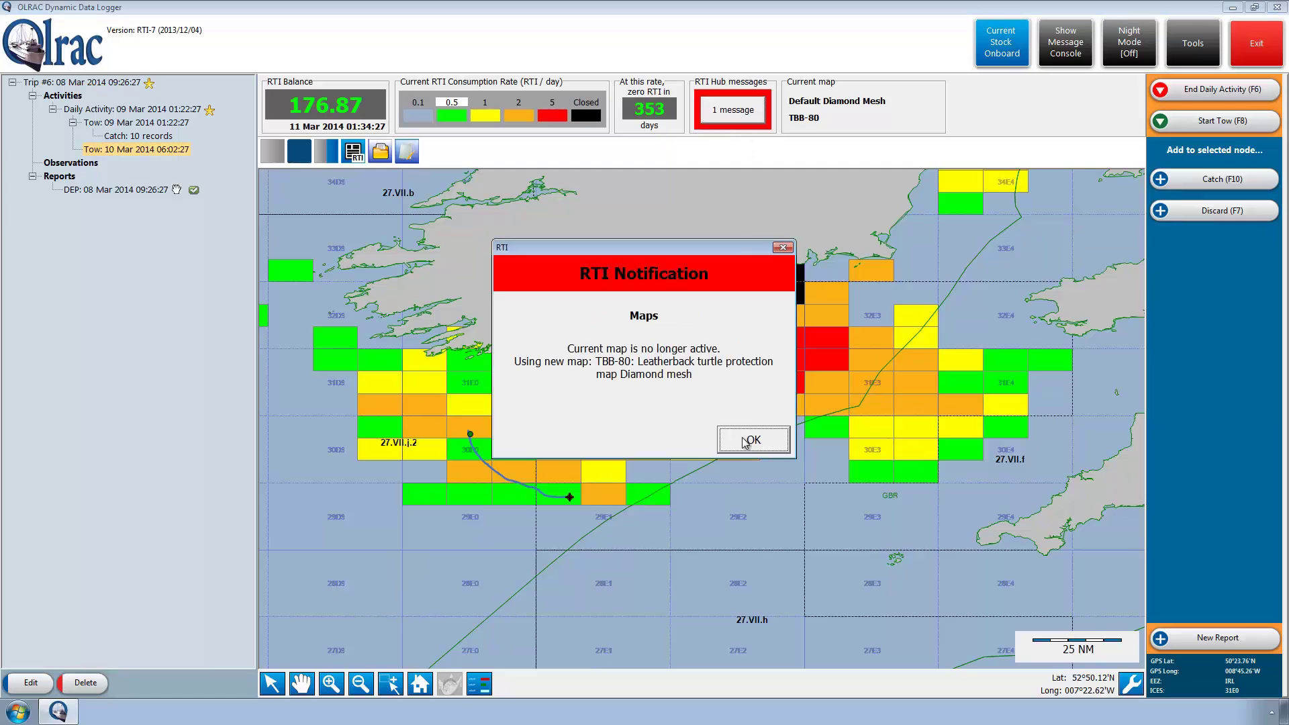
click(743, 438)
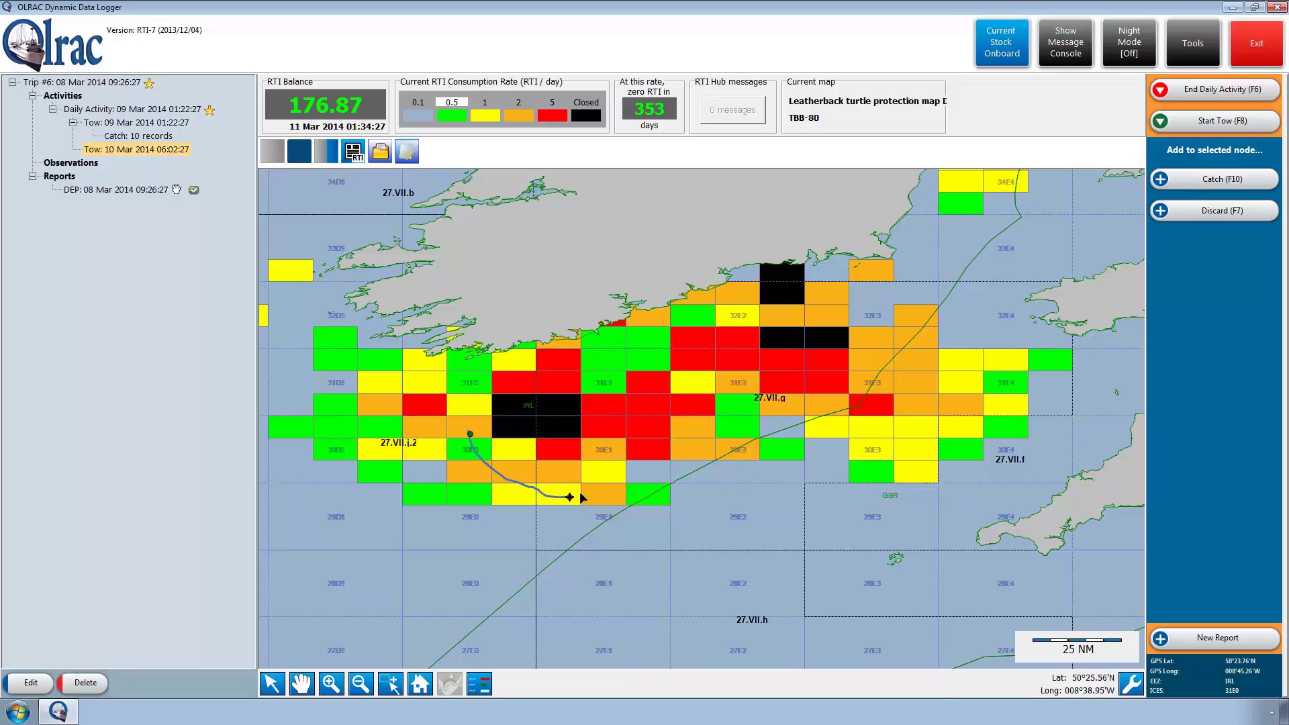
Start a third tow with gear type TBB Diamond mesh.
click(1215, 122)
click(172, 362)
click(340, 195)
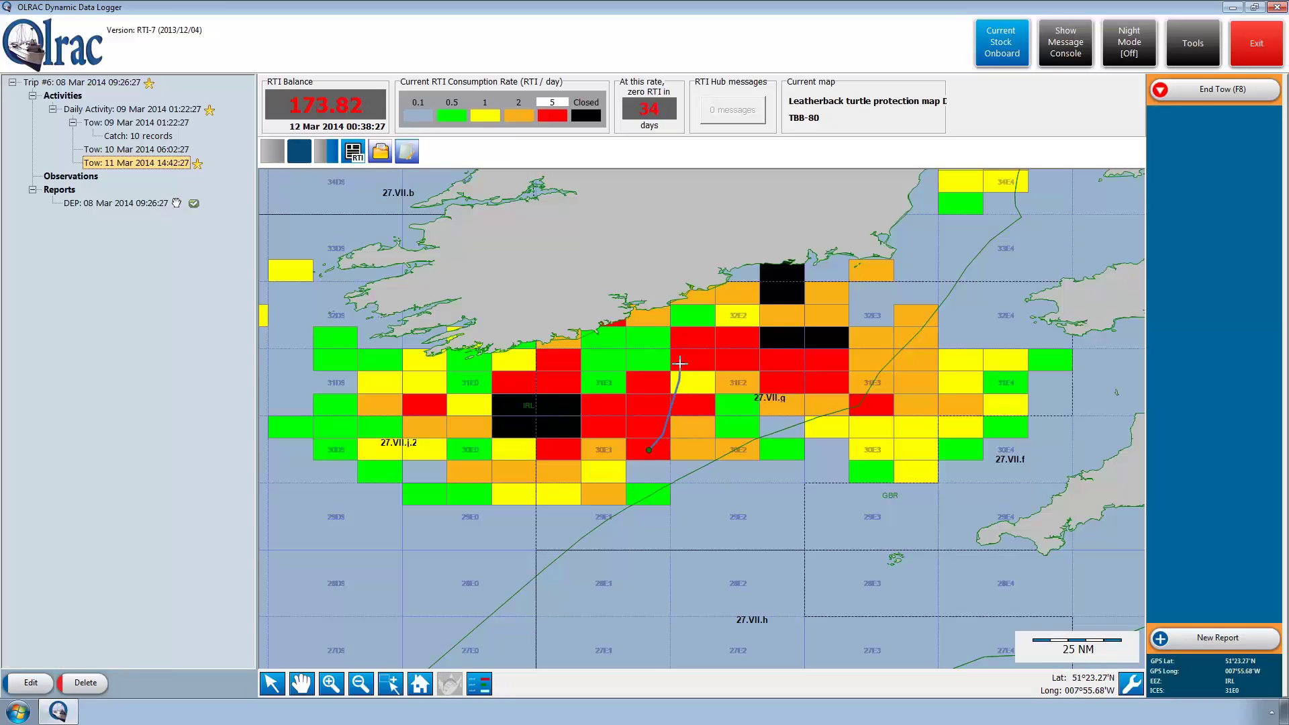
End the tow and the daily activity, confirming each end date.
click(1202, 92)
click(1066, 679)
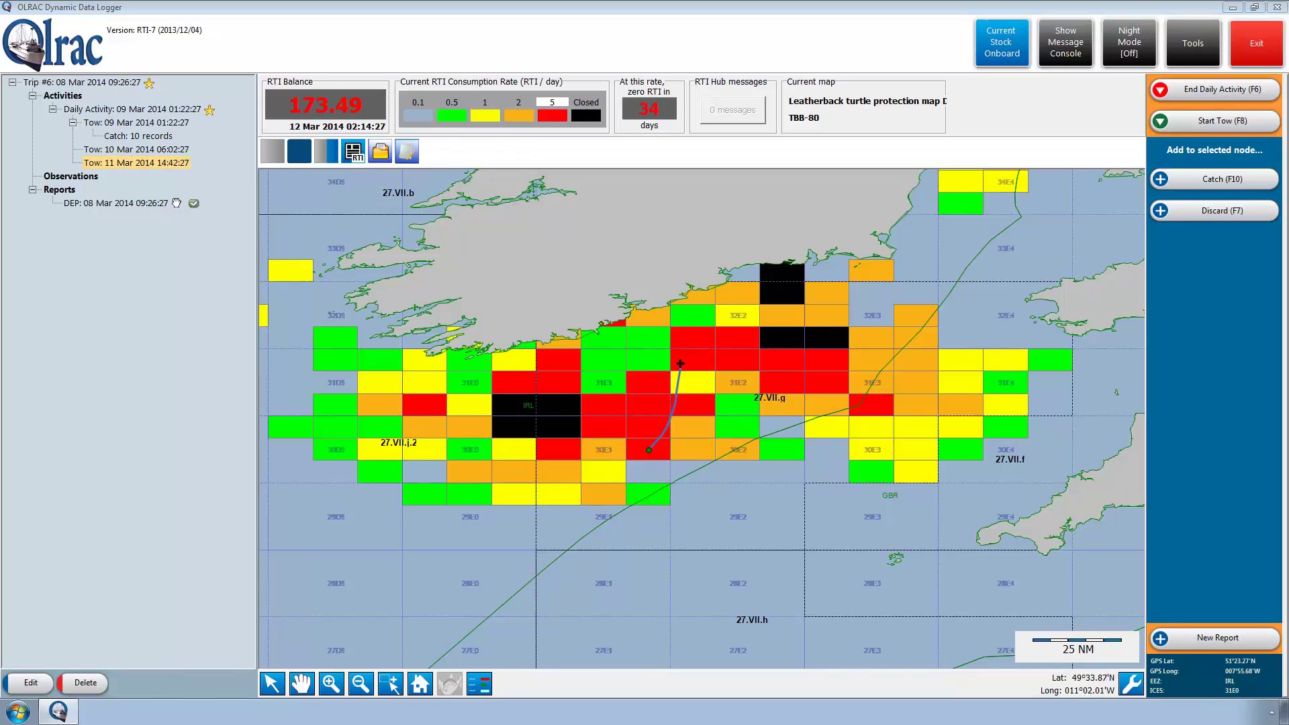
click(1222, 89)
click(1074, 683)
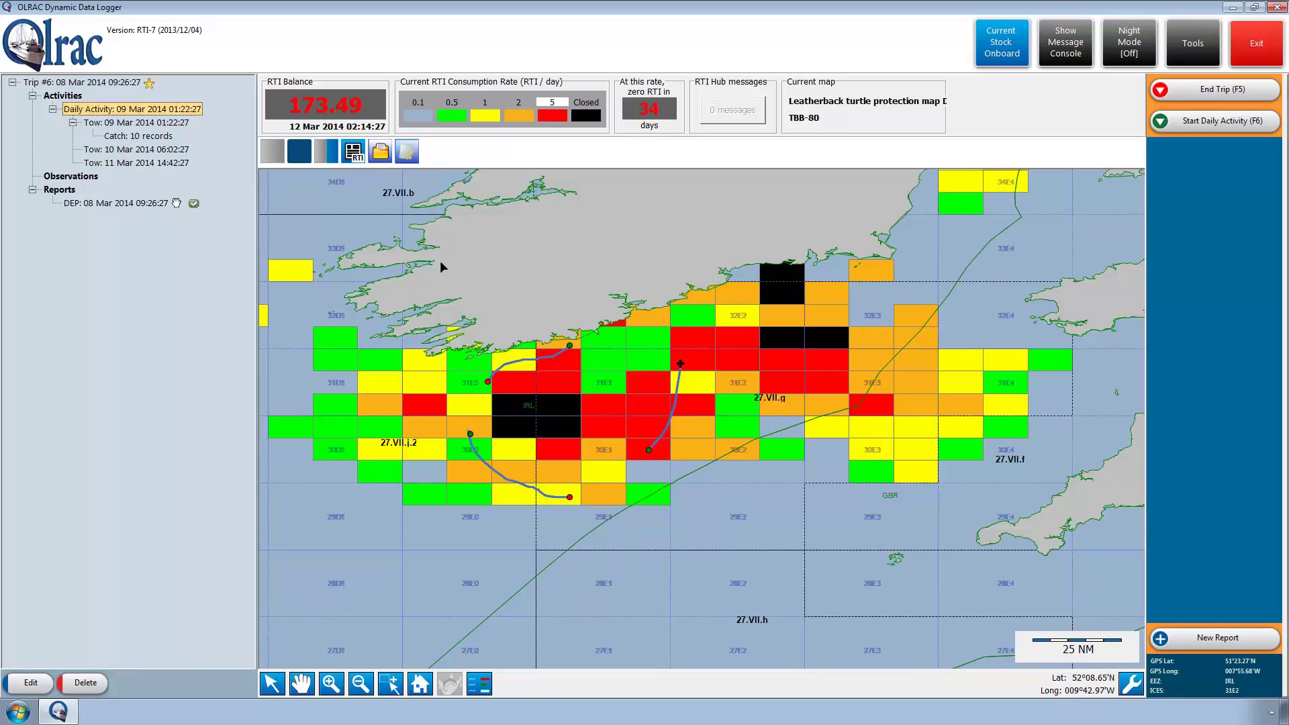
click(1192, 639)
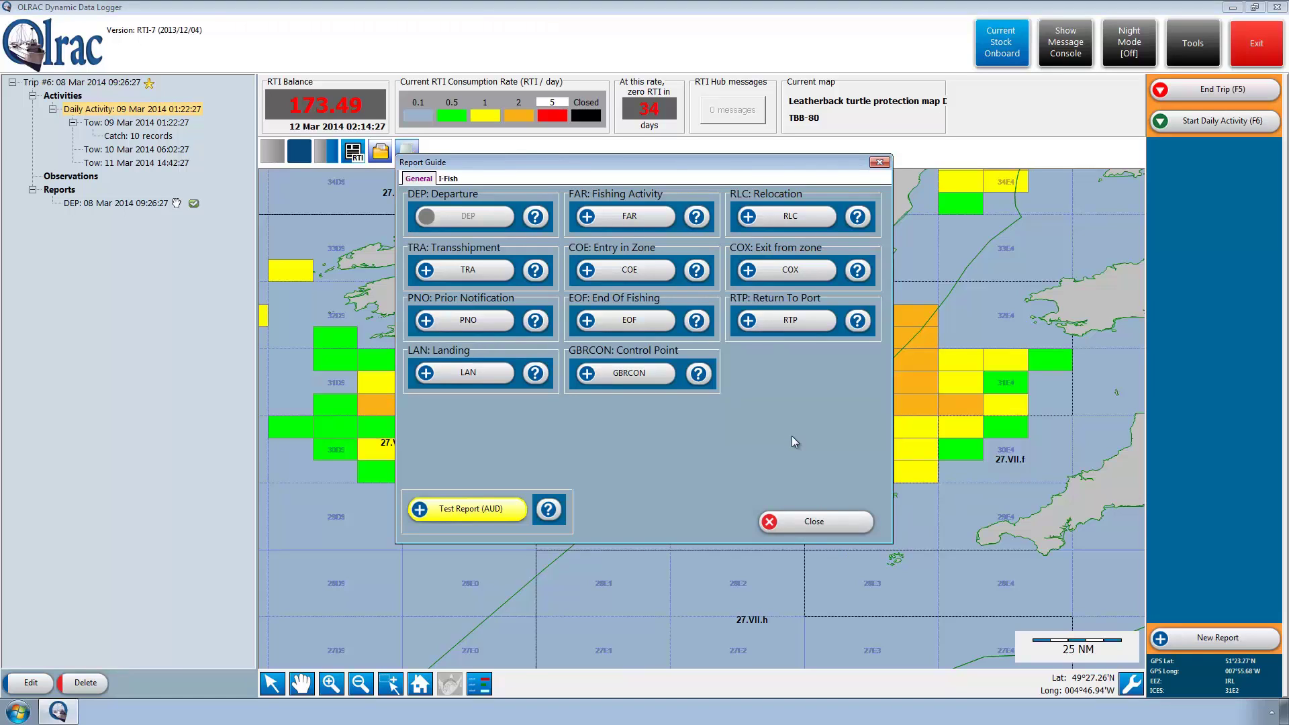
Generate FAR reports for the tows, validate them and send them to the outbox.
click(622, 215)
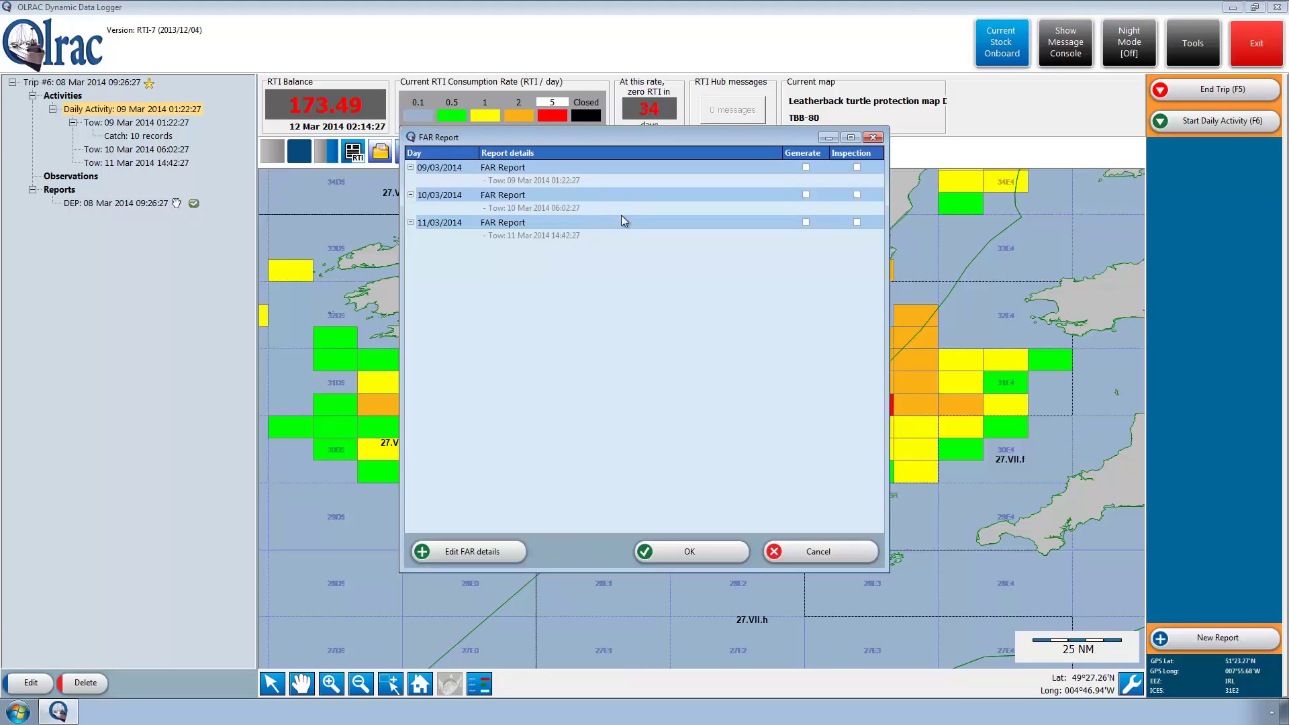
click(807, 168)
click(662, 555)
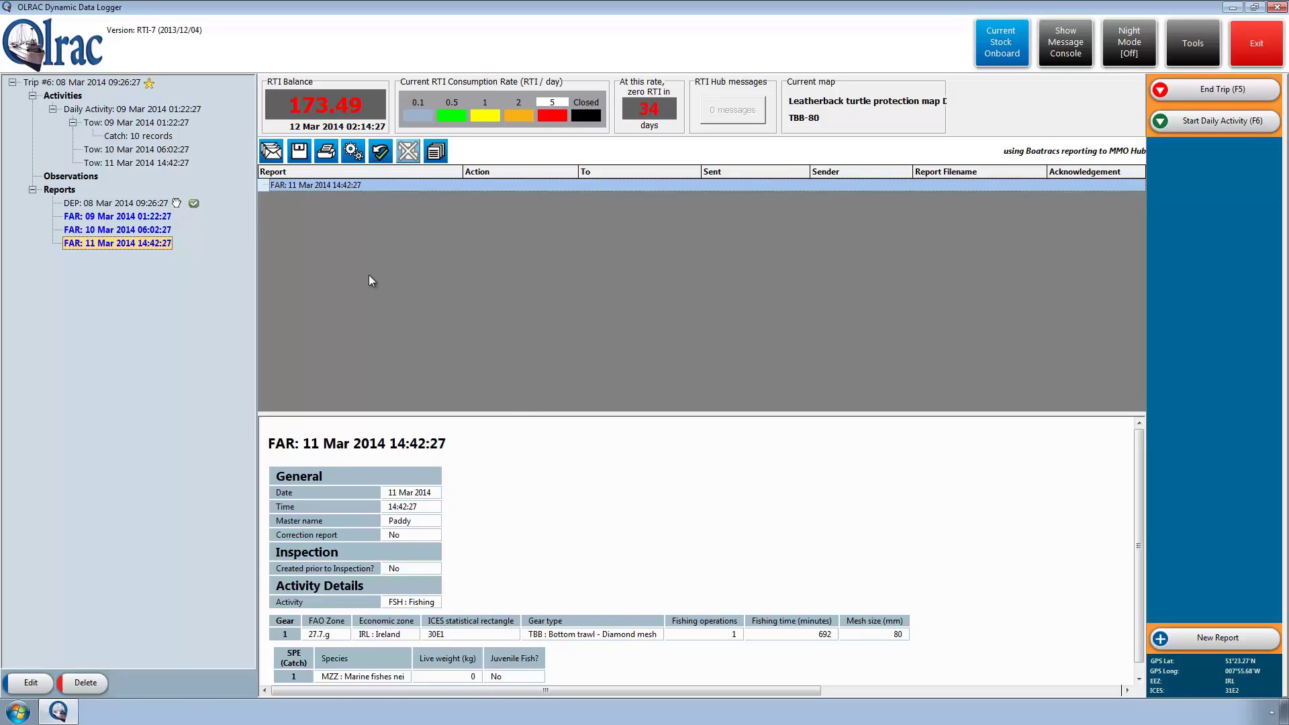
click(276, 155)
click(764, 458)
click(761, 558)
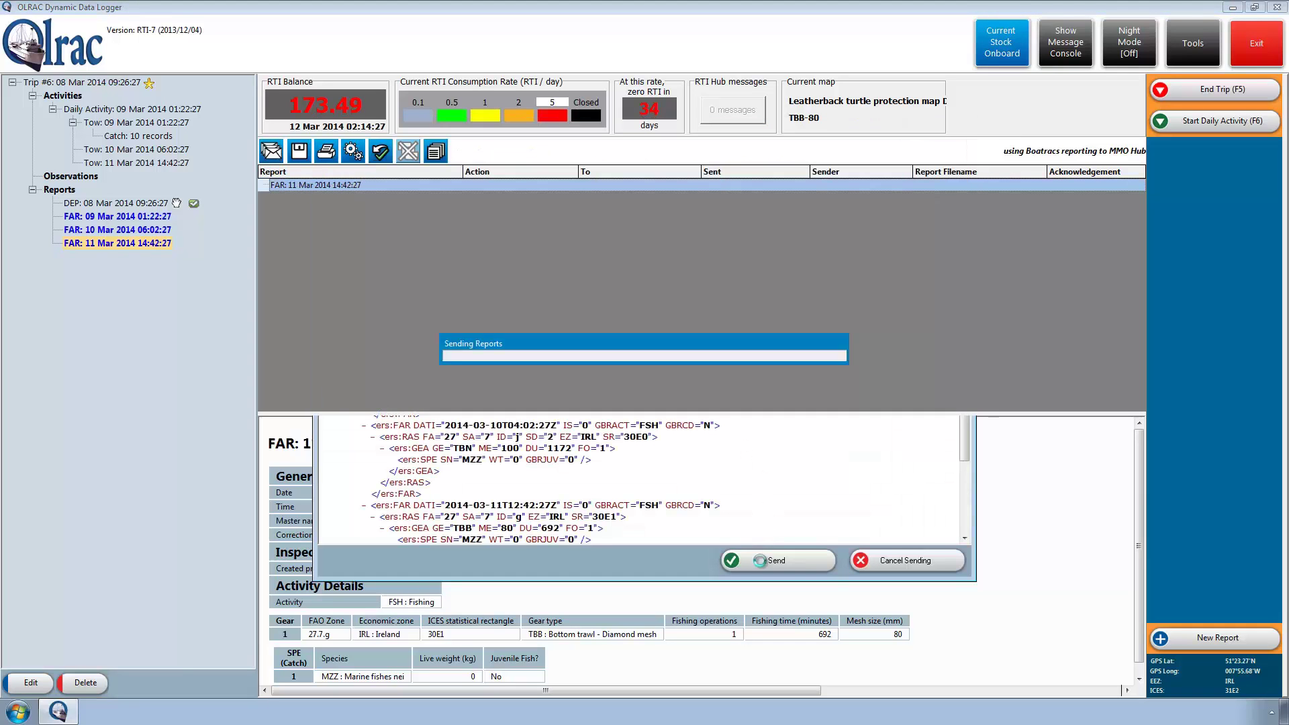
click(791, 430)
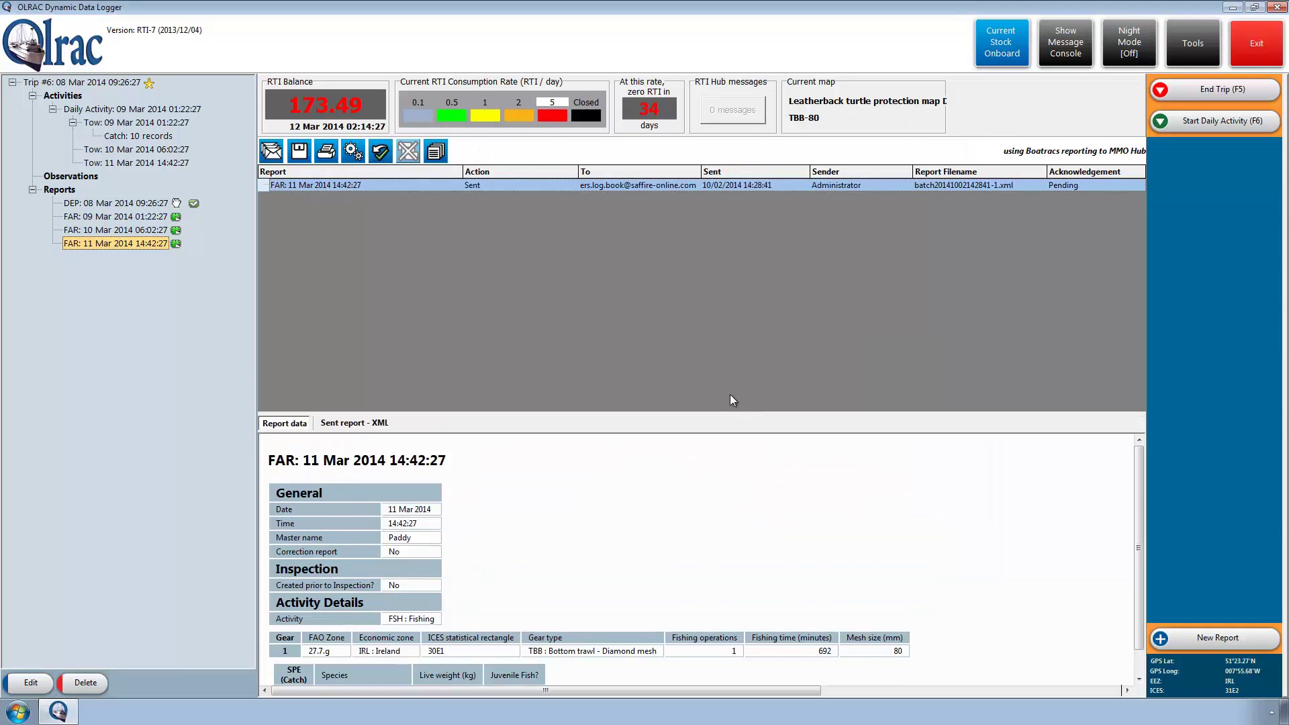
Acknowledge the 09, 10 and 11 Mar FAR reports as successful, then show the whole trip.
click(380, 153)
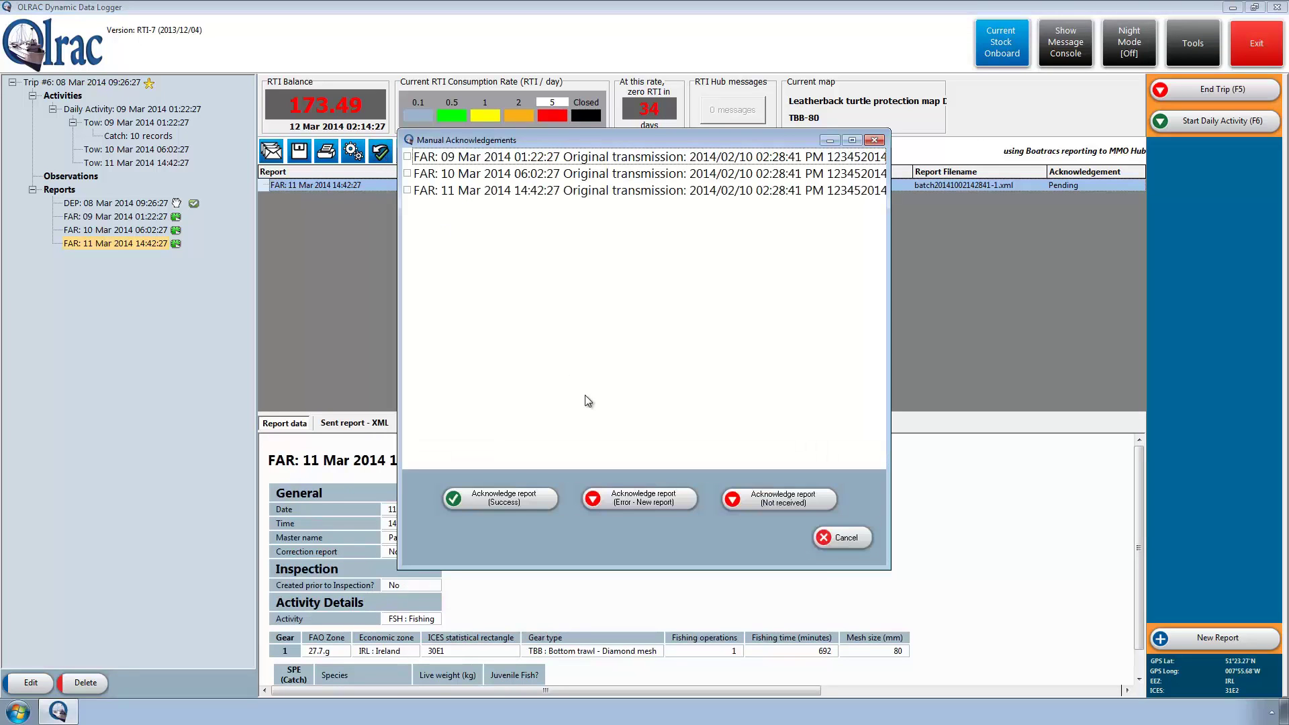
click(407, 160)
click(407, 174)
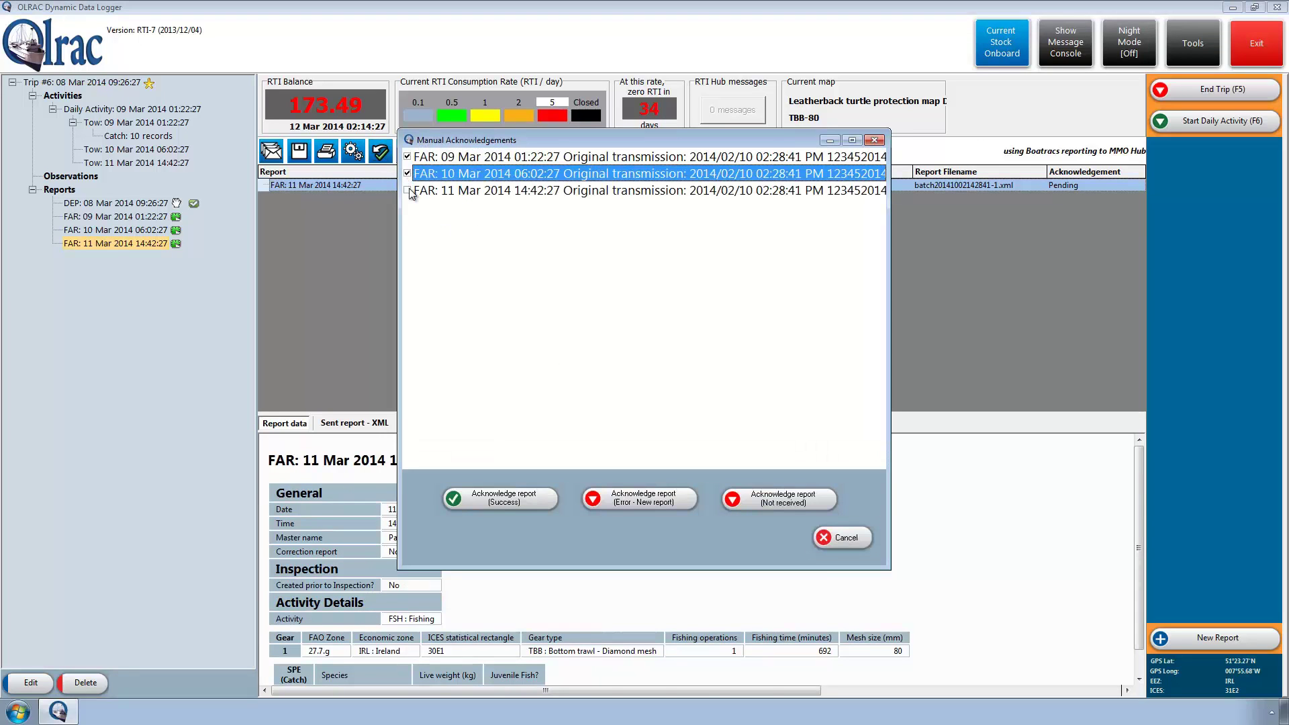
click(407, 190)
click(500, 499)
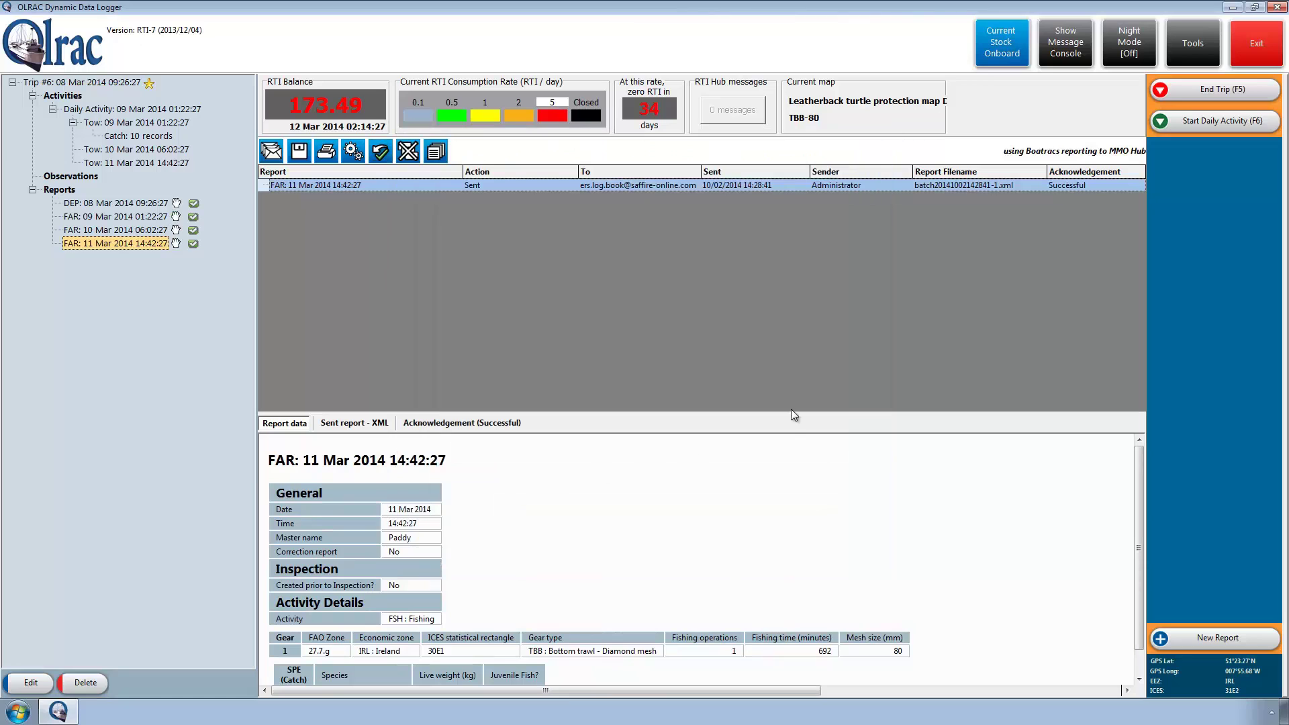
click(69, 83)
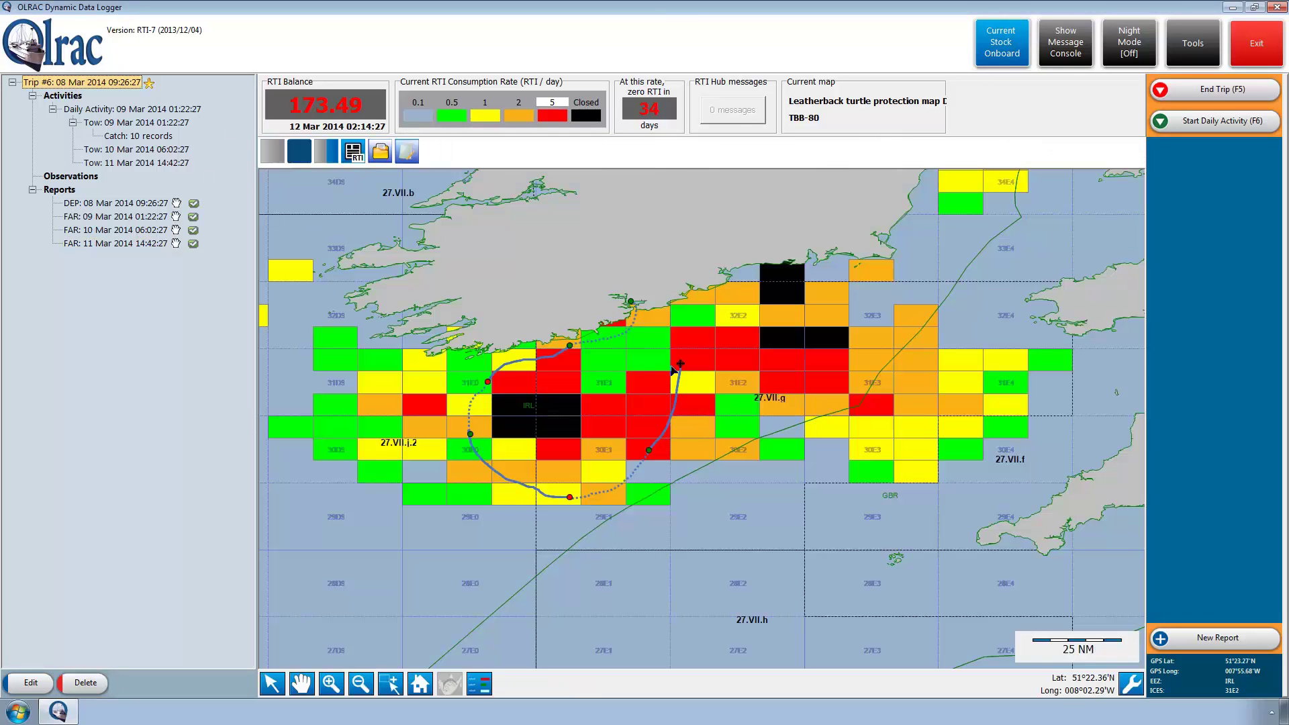
Drag the vessel back to the coast and end trip #6, confirming the end details.
mouse_move(673, 370)
mouse_down()
mouse_move(661, 324)
mouse_move(630, 301)
mouse_up()
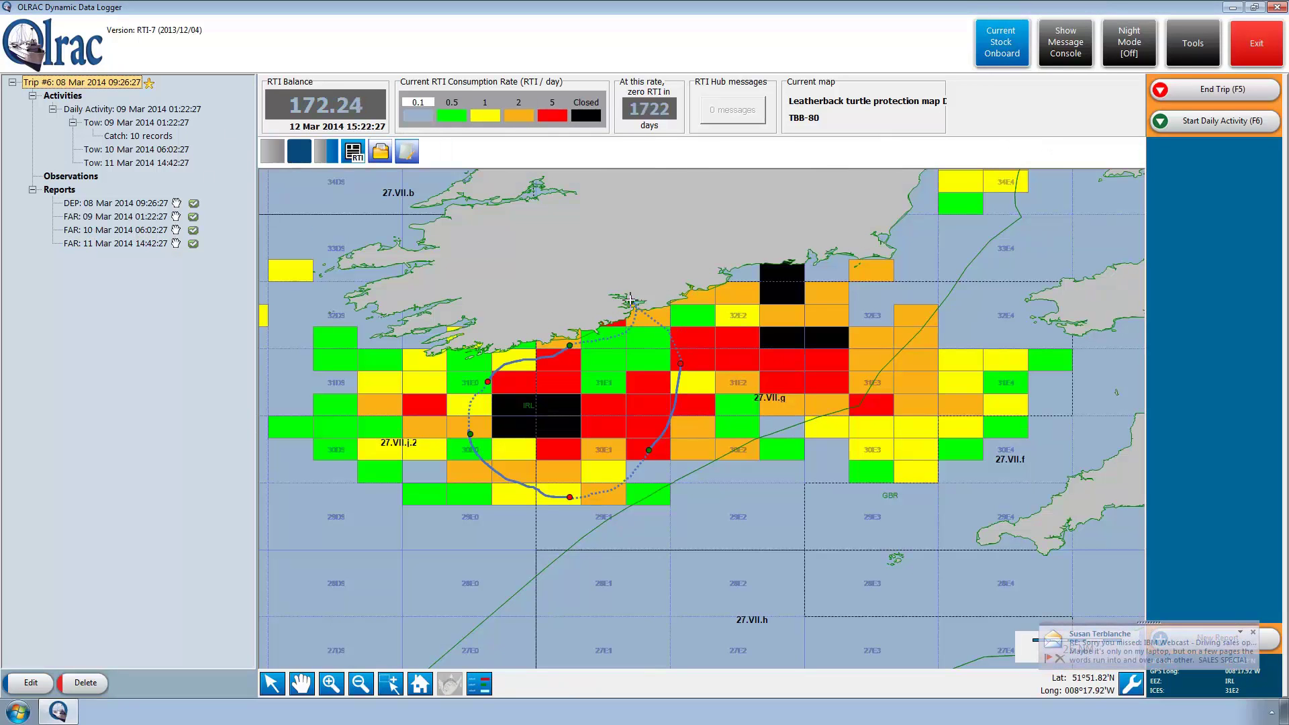
click(1187, 98)
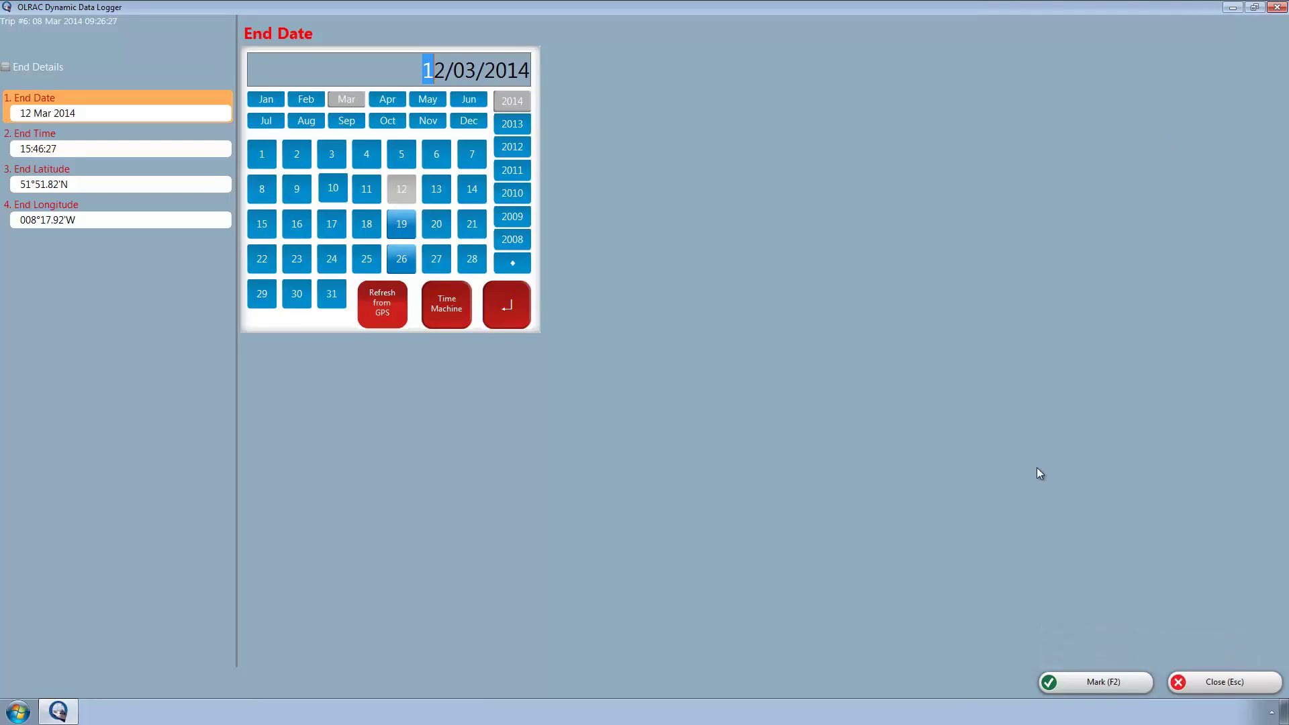
click(1115, 682)
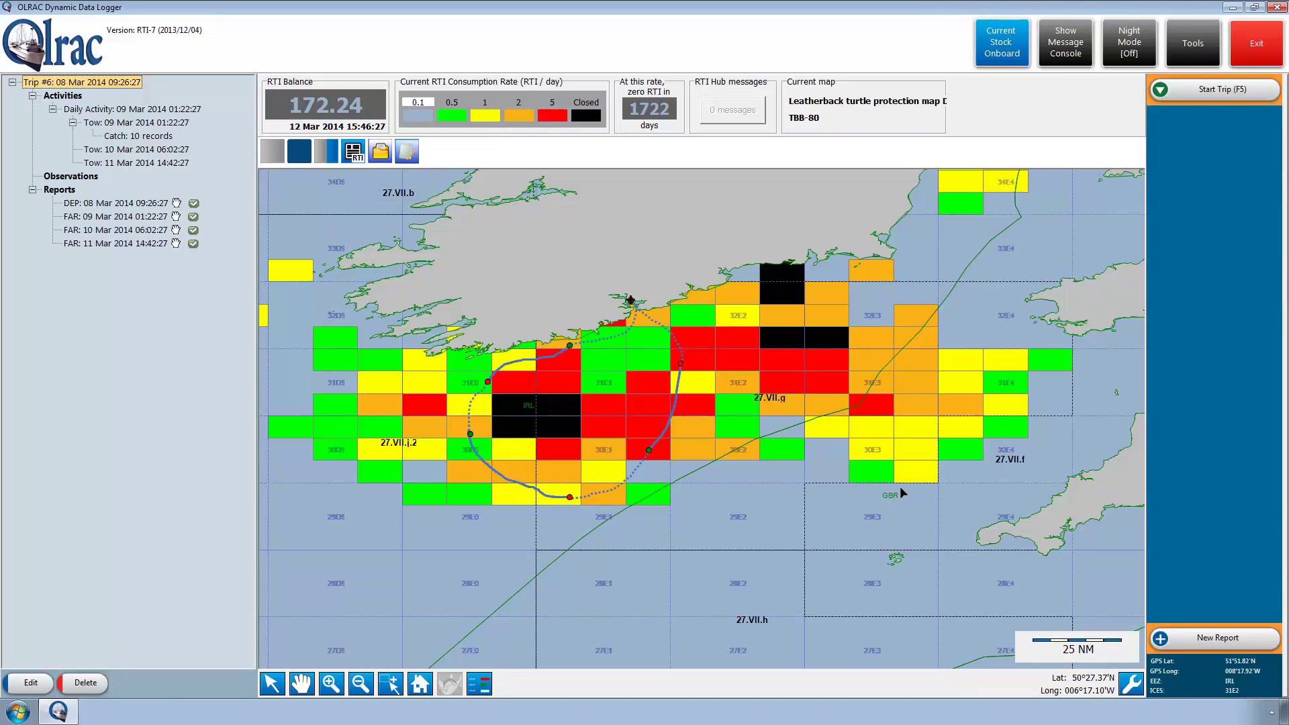